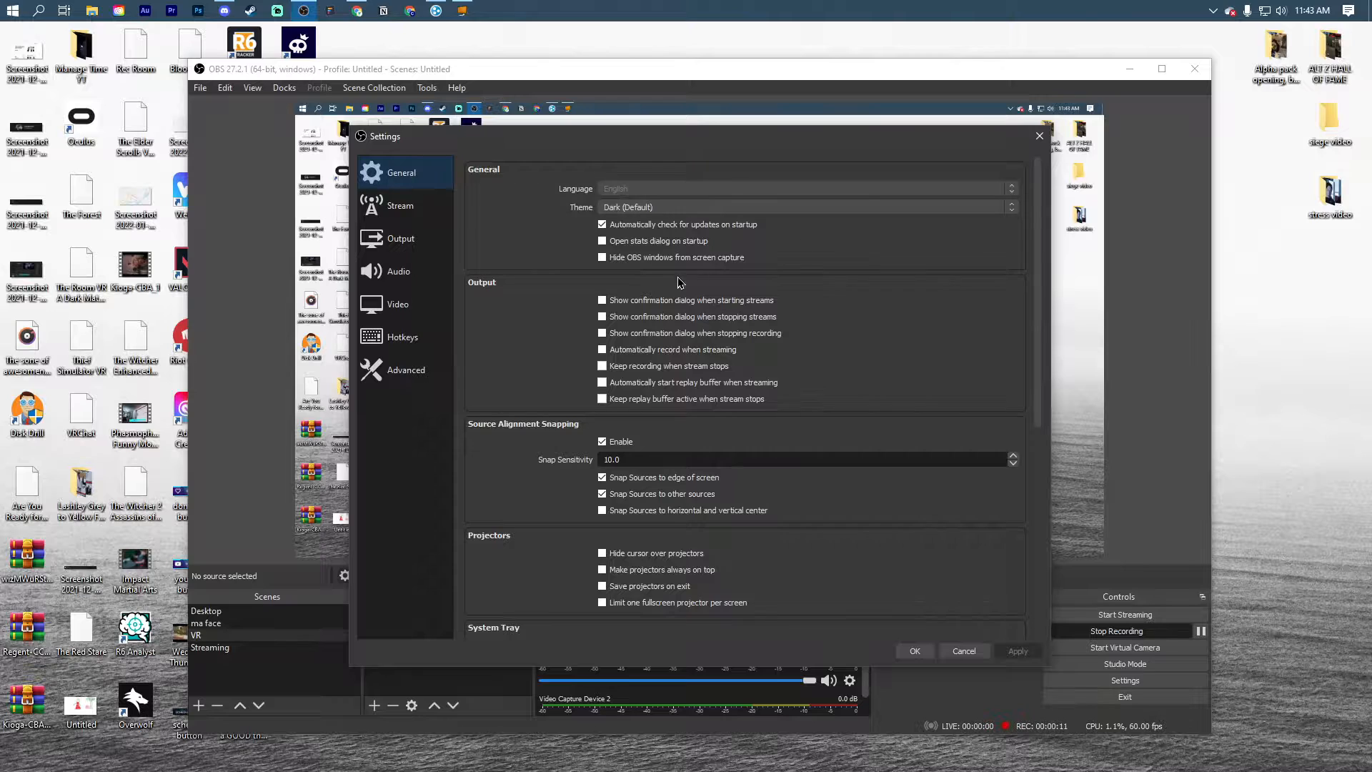
# Look through the General settings, including the theme choices, source snapping, projector and multiview options.
pyautogui.click(684, 208)
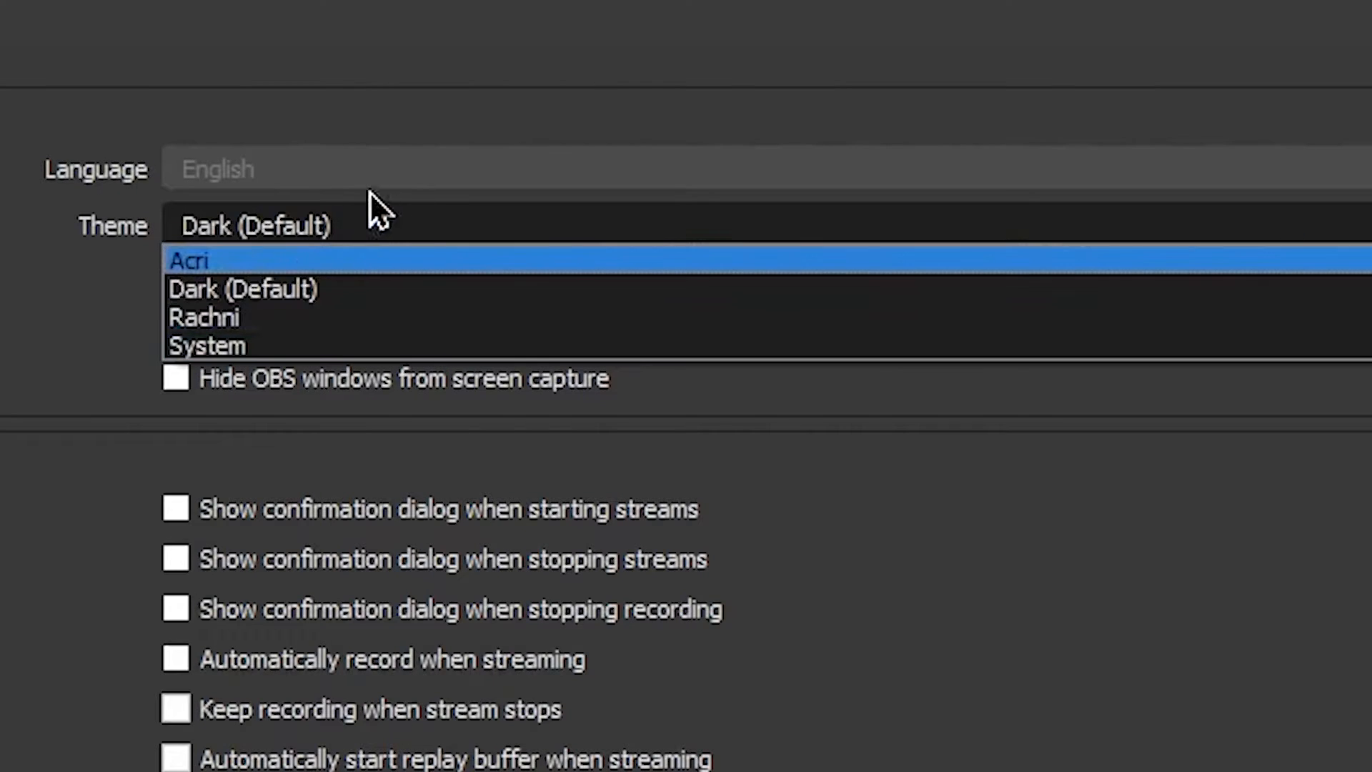
pyautogui.click(370, 193)
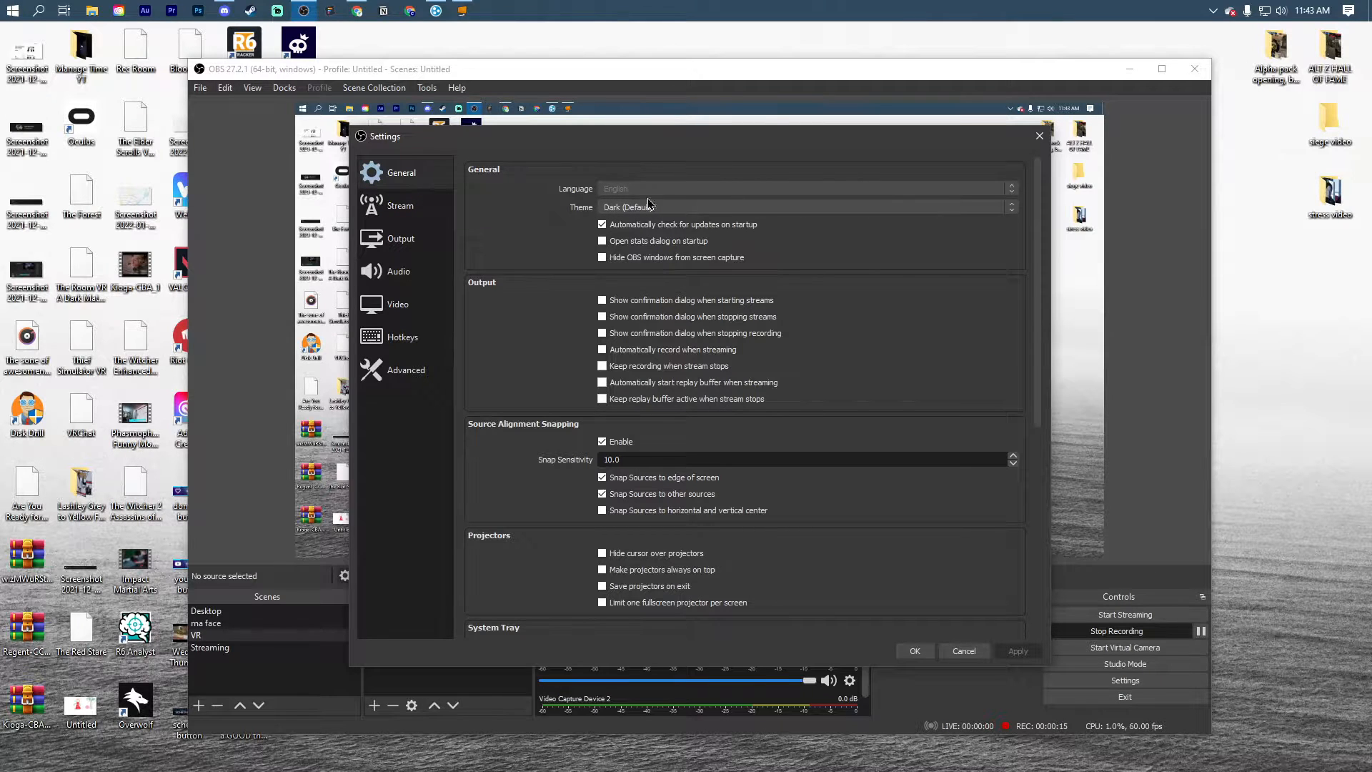
pyautogui.scroll(-5, 722, 249)
pyautogui.scroll(1, 682, 244)
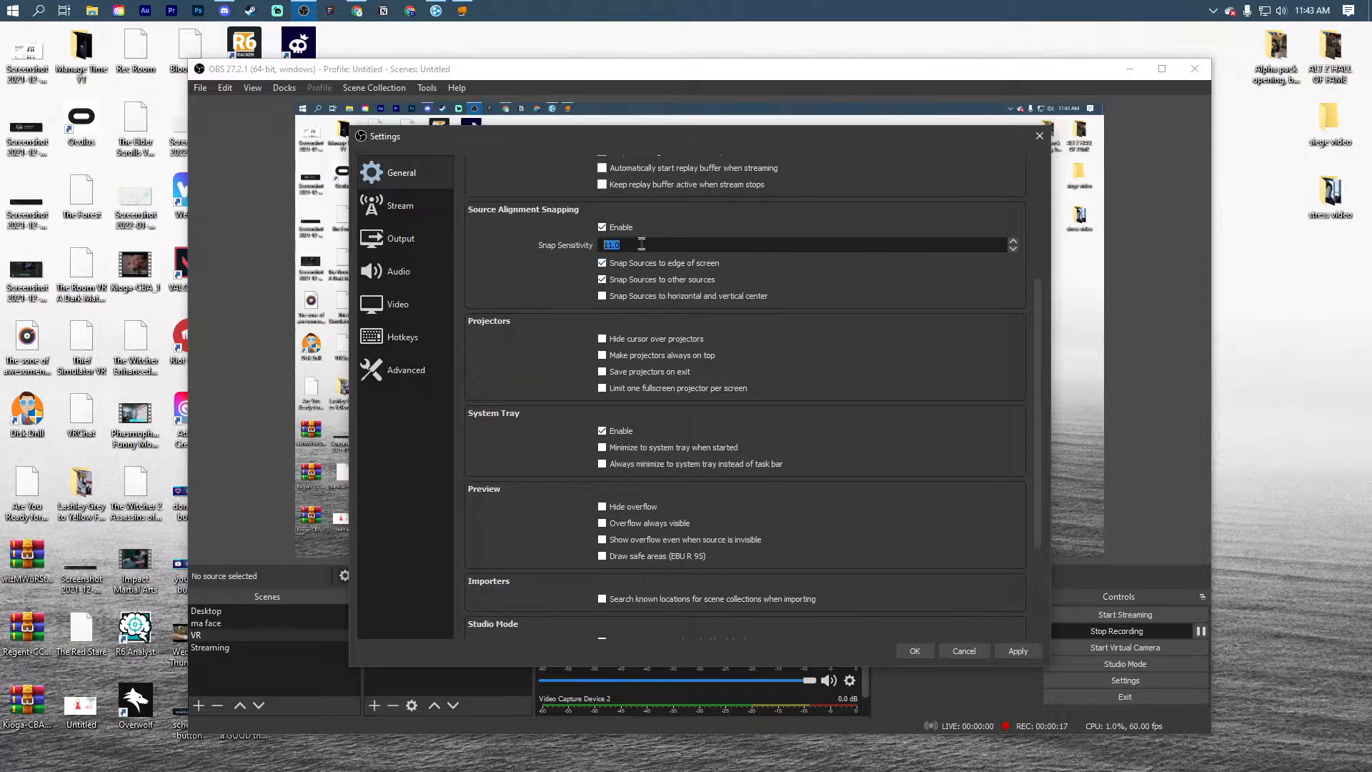
pyautogui.click(522, 272)
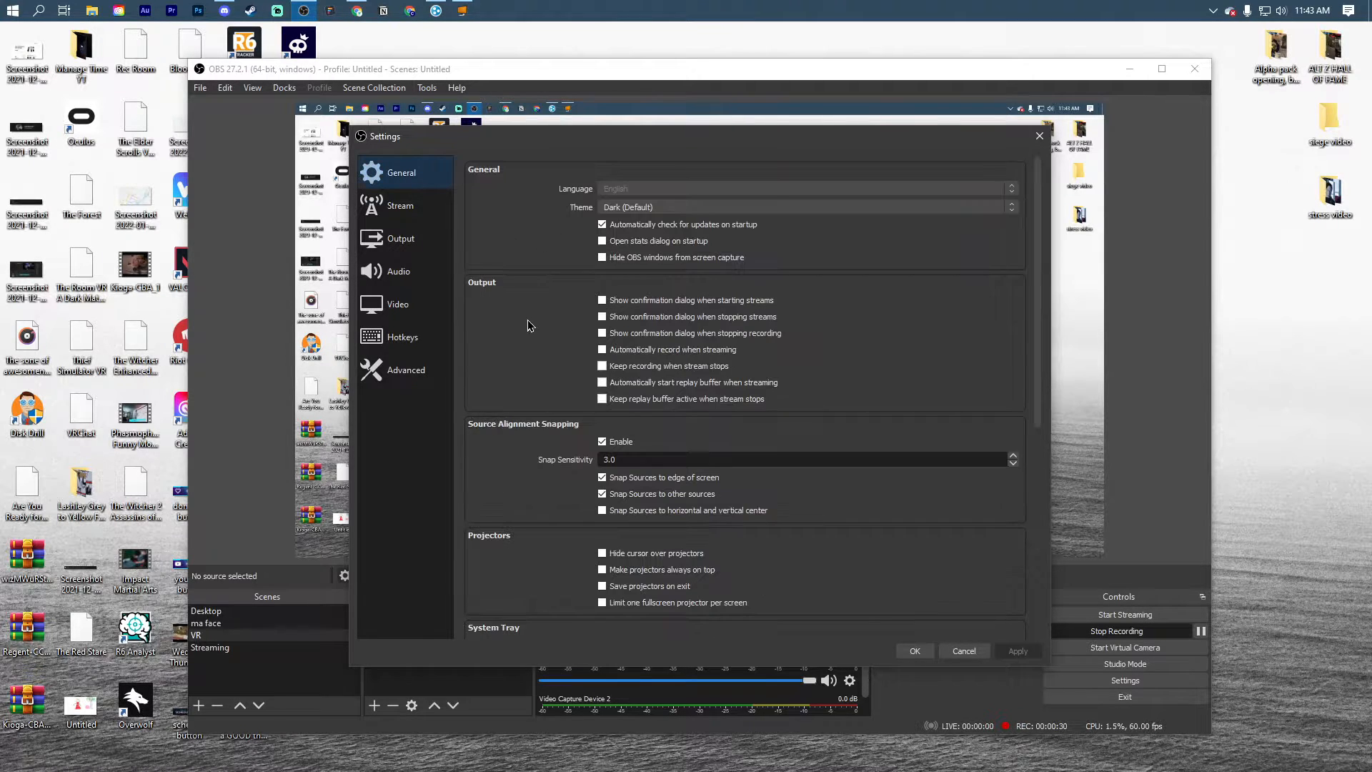
pyautogui.scroll(-9, 563, 283)
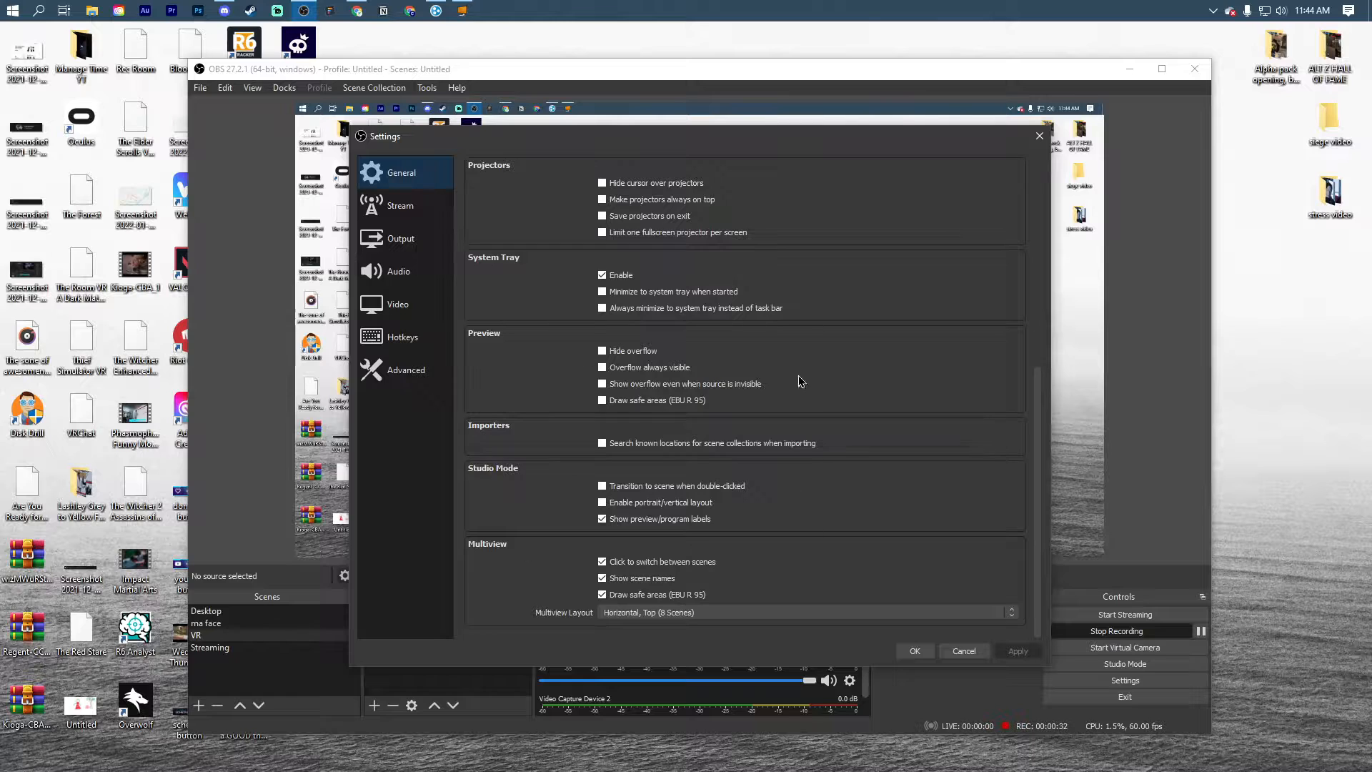
pyautogui.scroll(10, 493, 420)
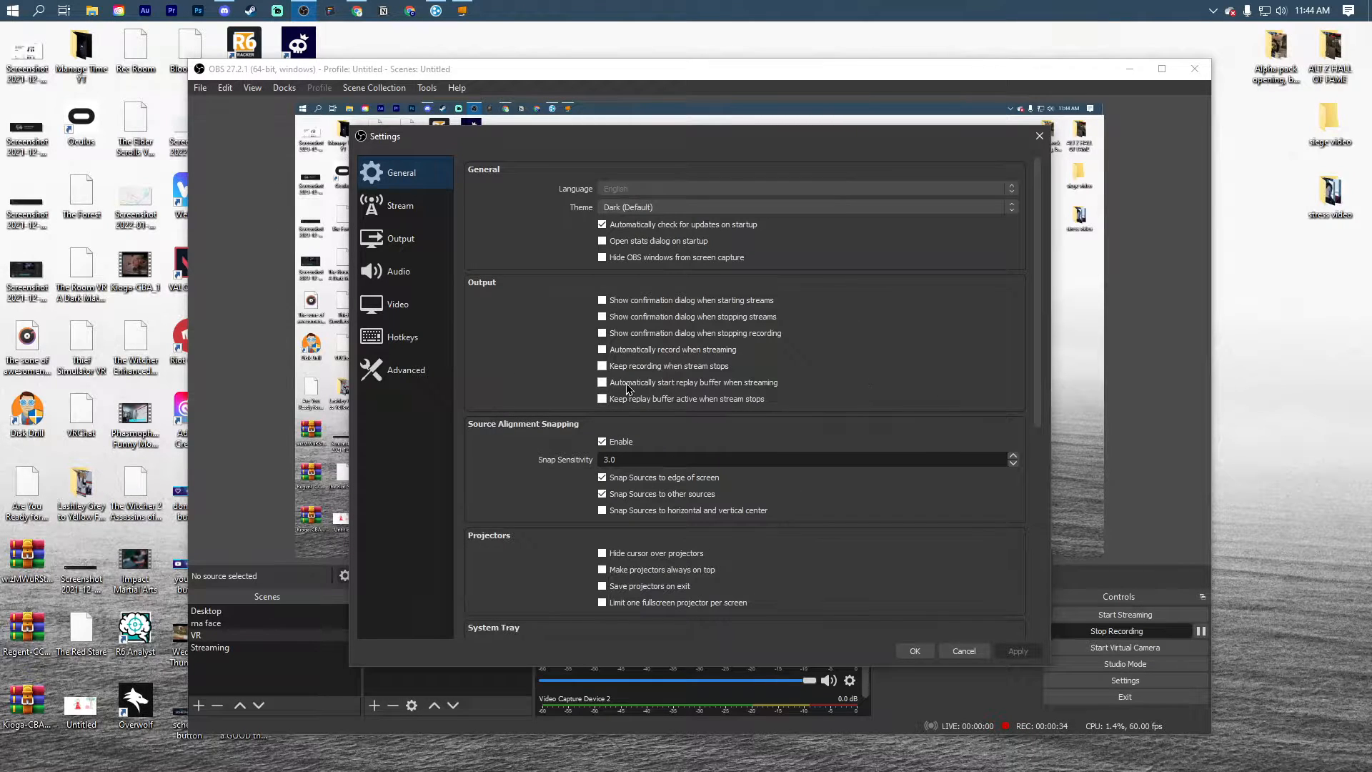
# Review the available streaming services and the list of Twitch servers in the Stream settings.
pyautogui.click(390, 210)
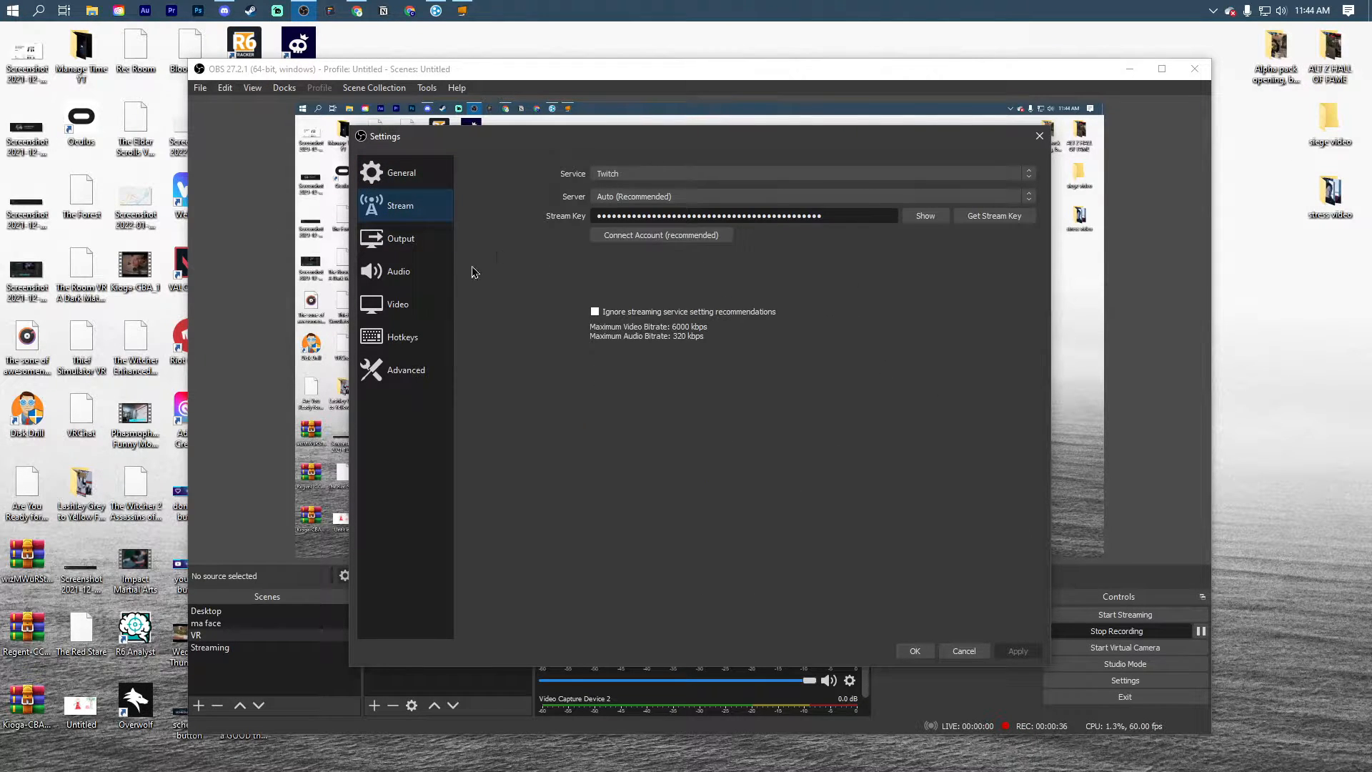
pyautogui.click(614, 174)
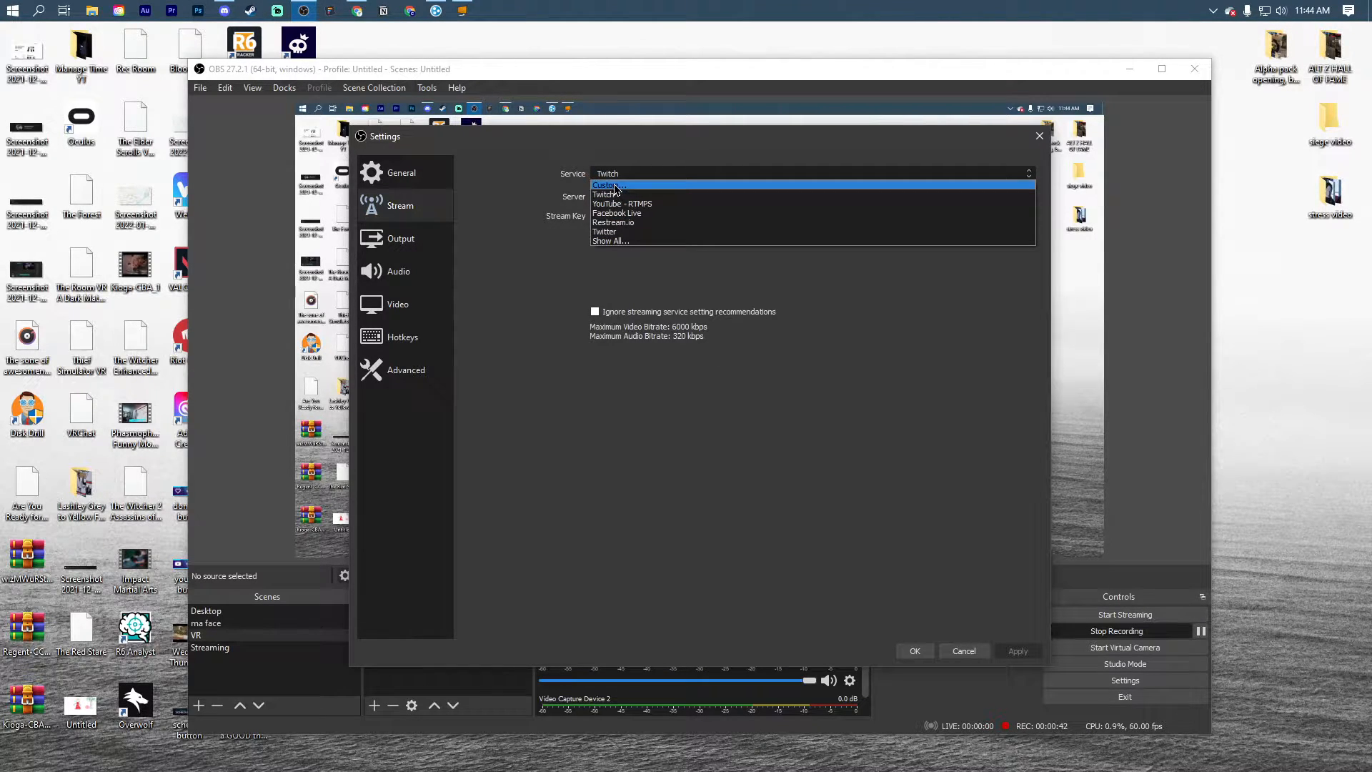
pyautogui.click(496, 272)
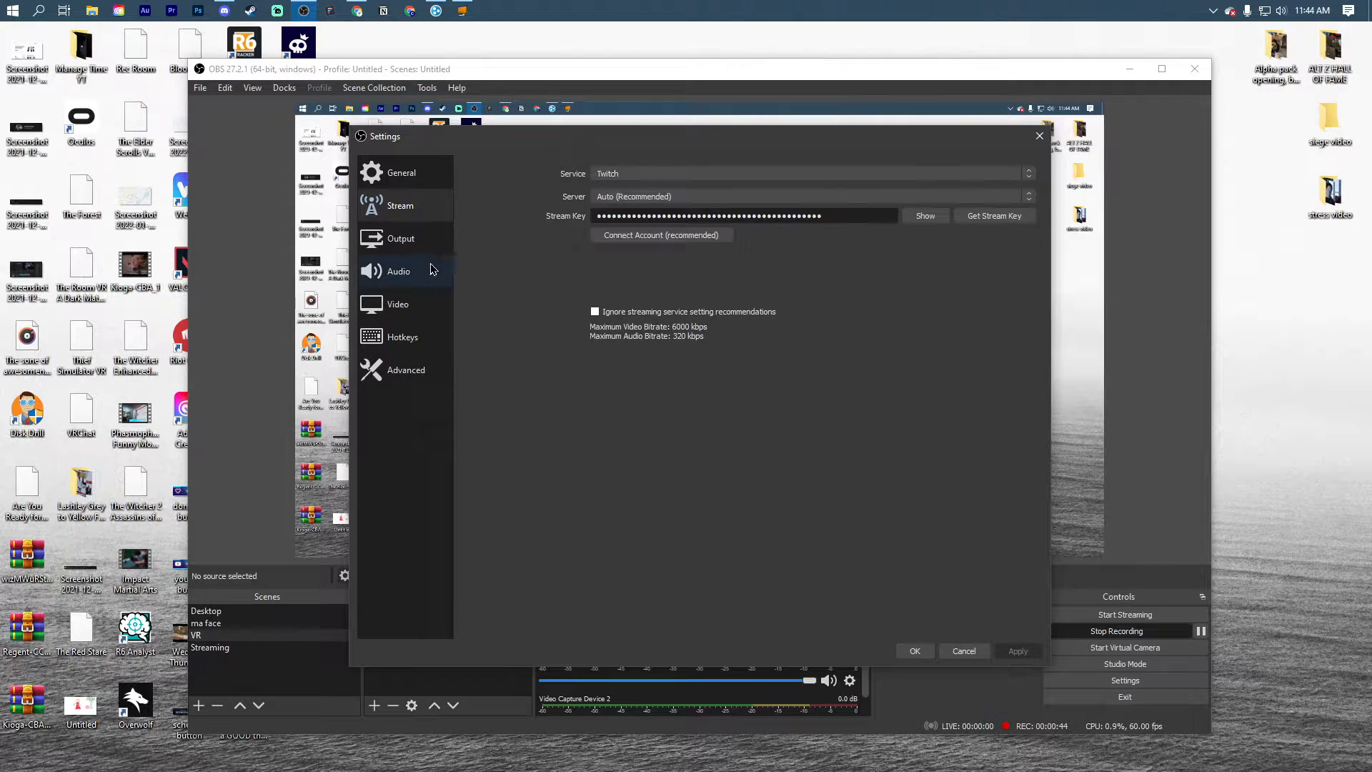
pyautogui.click(405, 237)
pyautogui.click(400, 206)
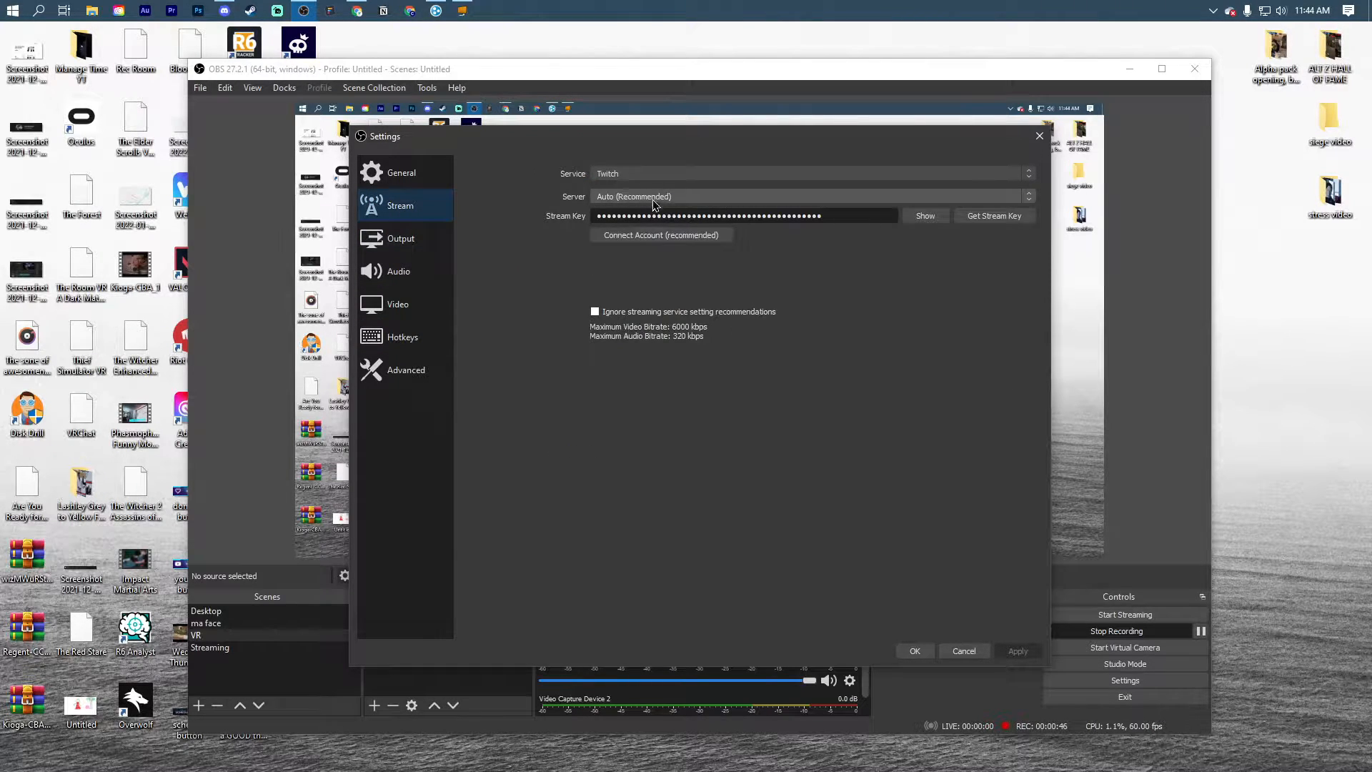
pyautogui.click(630, 197)
pyautogui.click(630, 205)
pyautogui.click(630, 200)
pyautogui.click(629, 207)
pyautogui.click(627, 202)
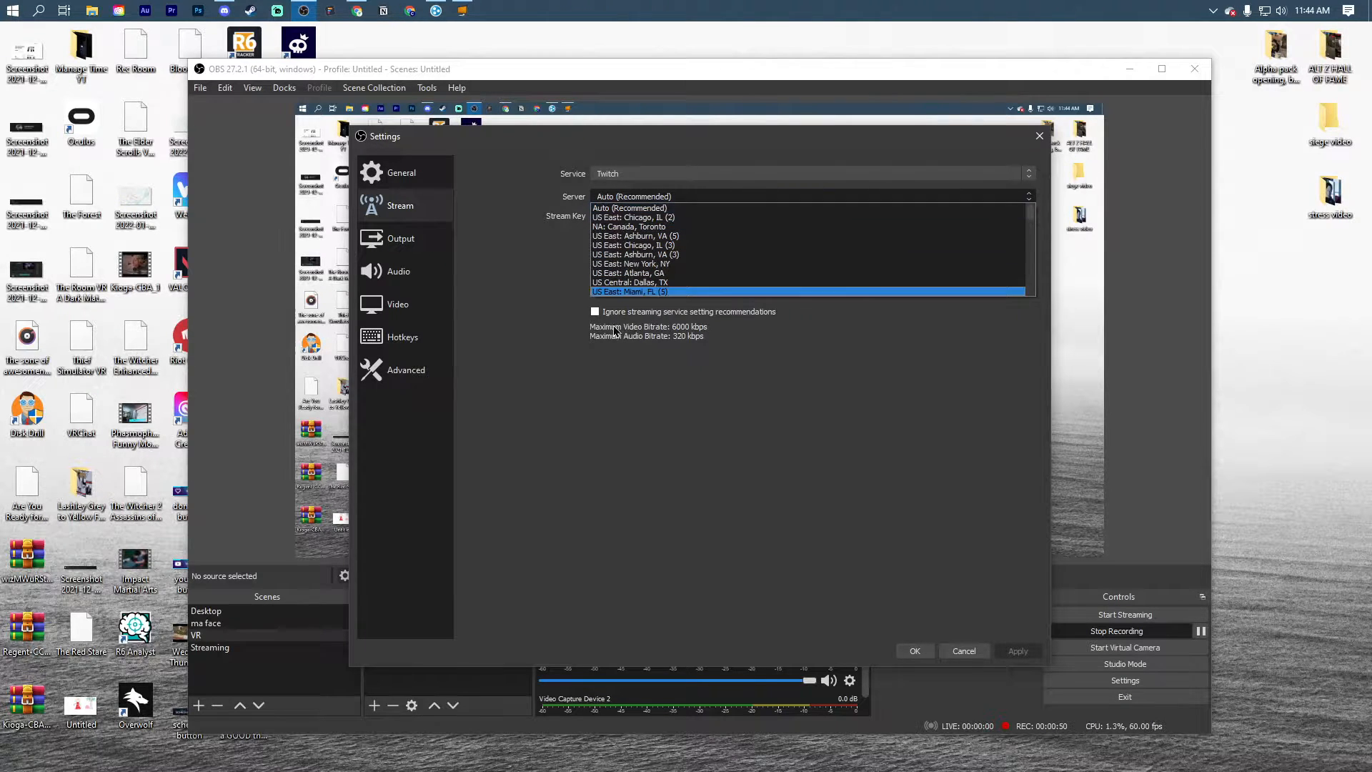
pyautogui.click(538, 250)
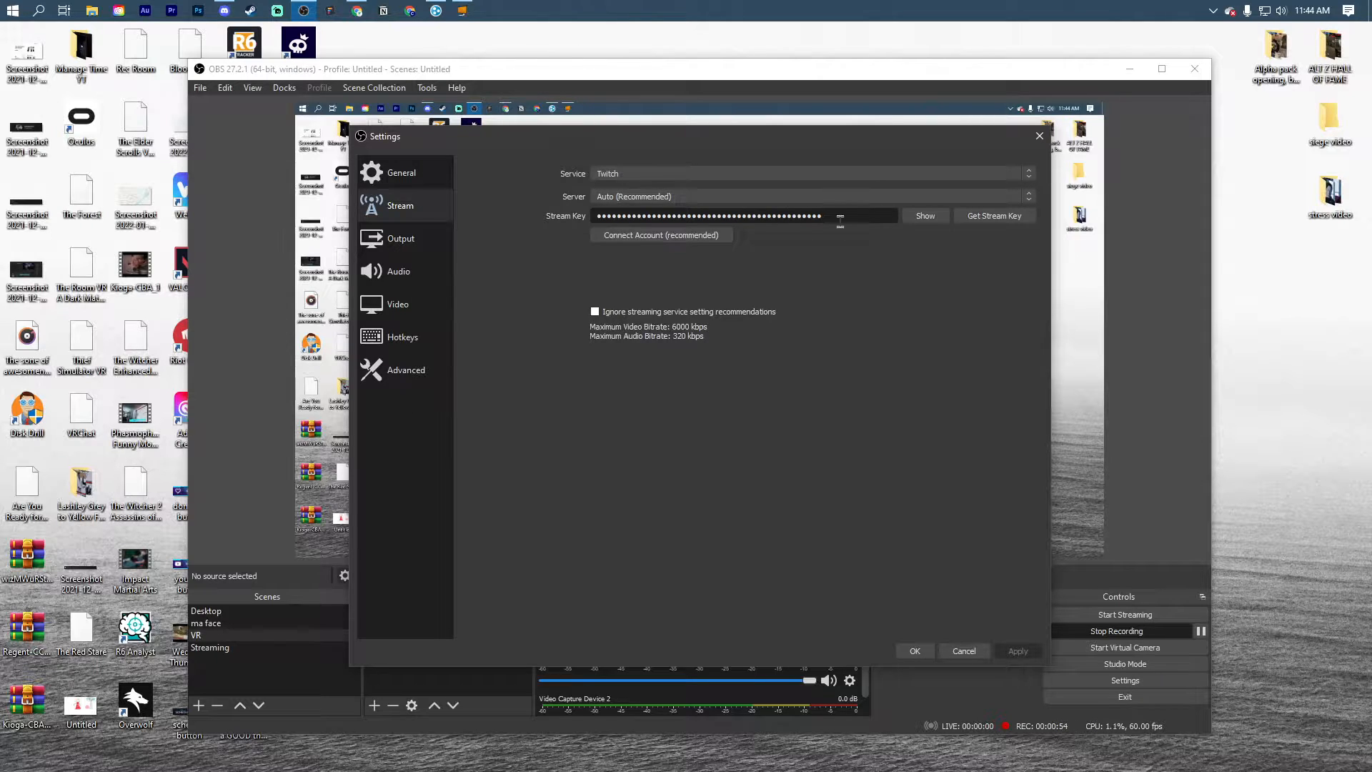
# Select CBR as the rate control for the streaming output and check its bitrate value.
pyautogui.click(438, 246)
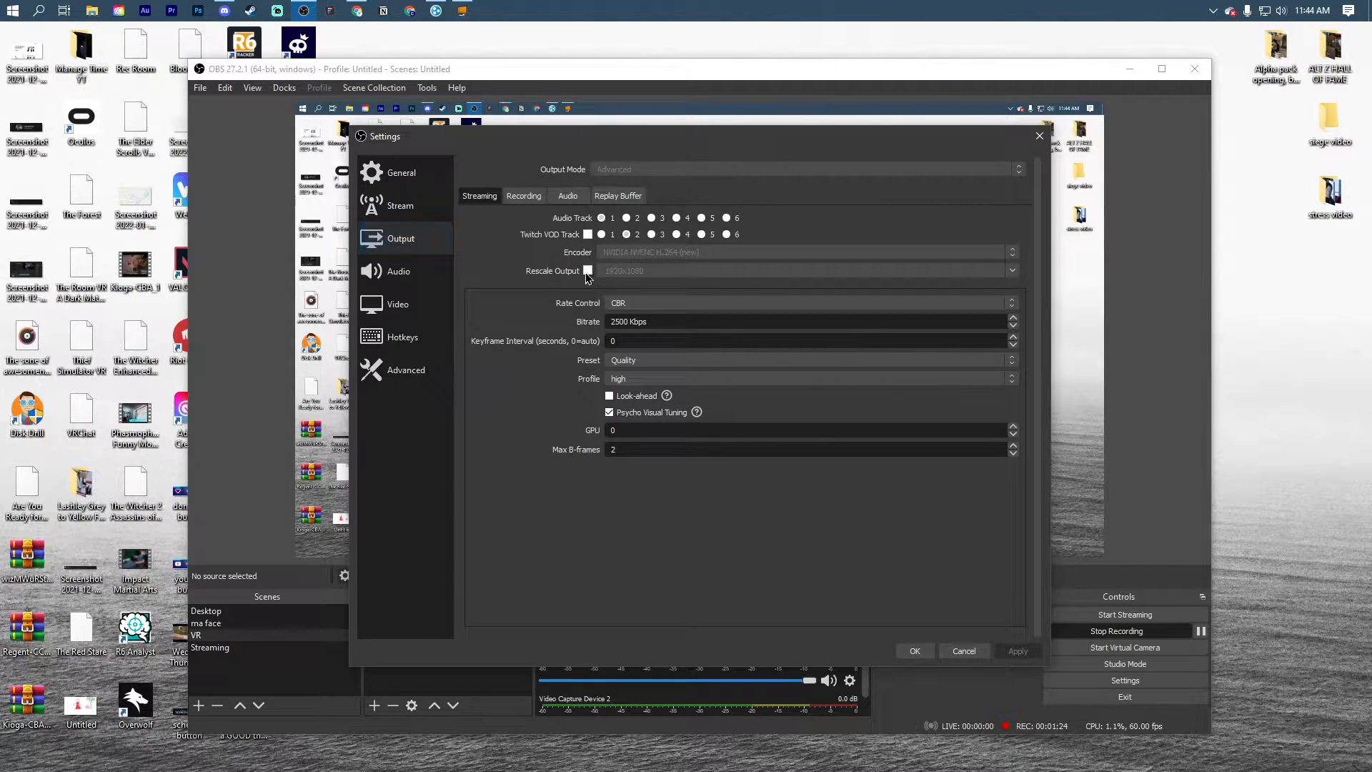
pyautogui.click(649, 301)
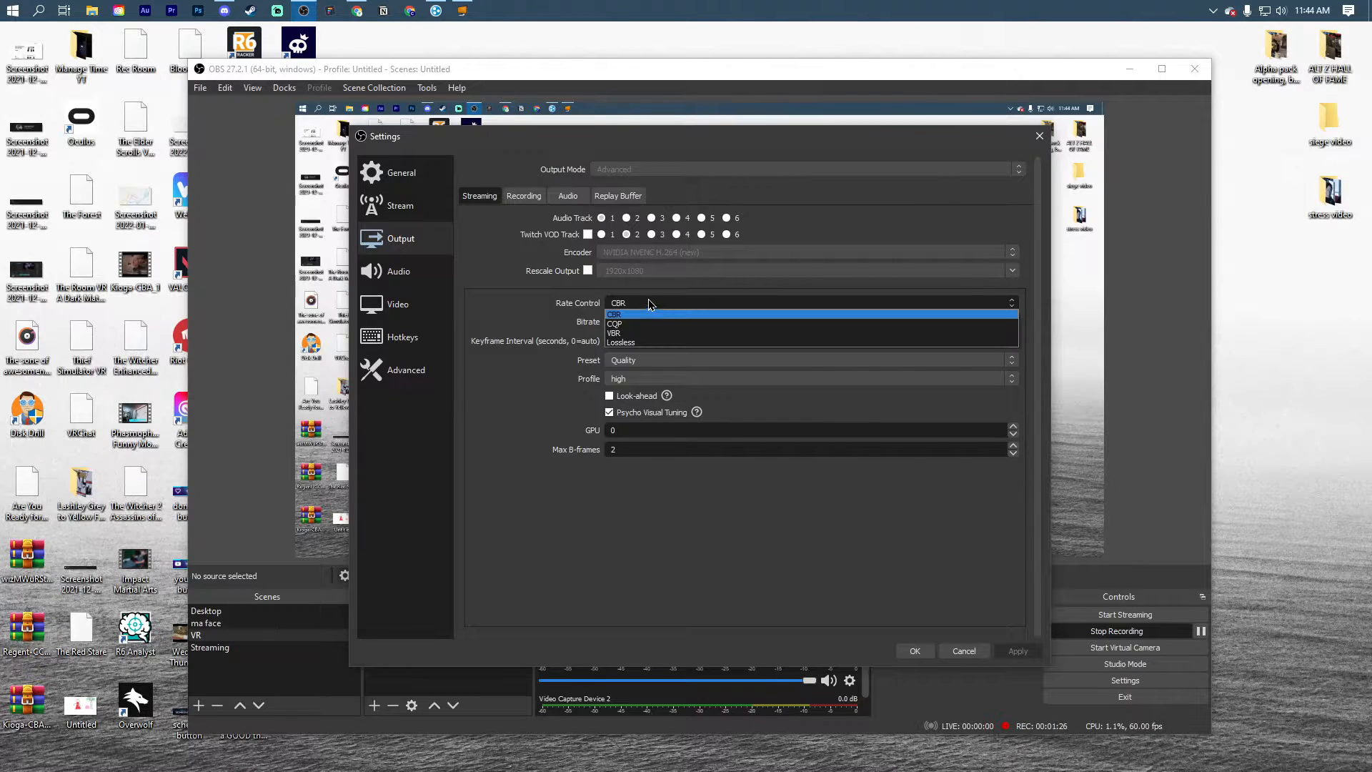
pyautogui.click(639, 315)
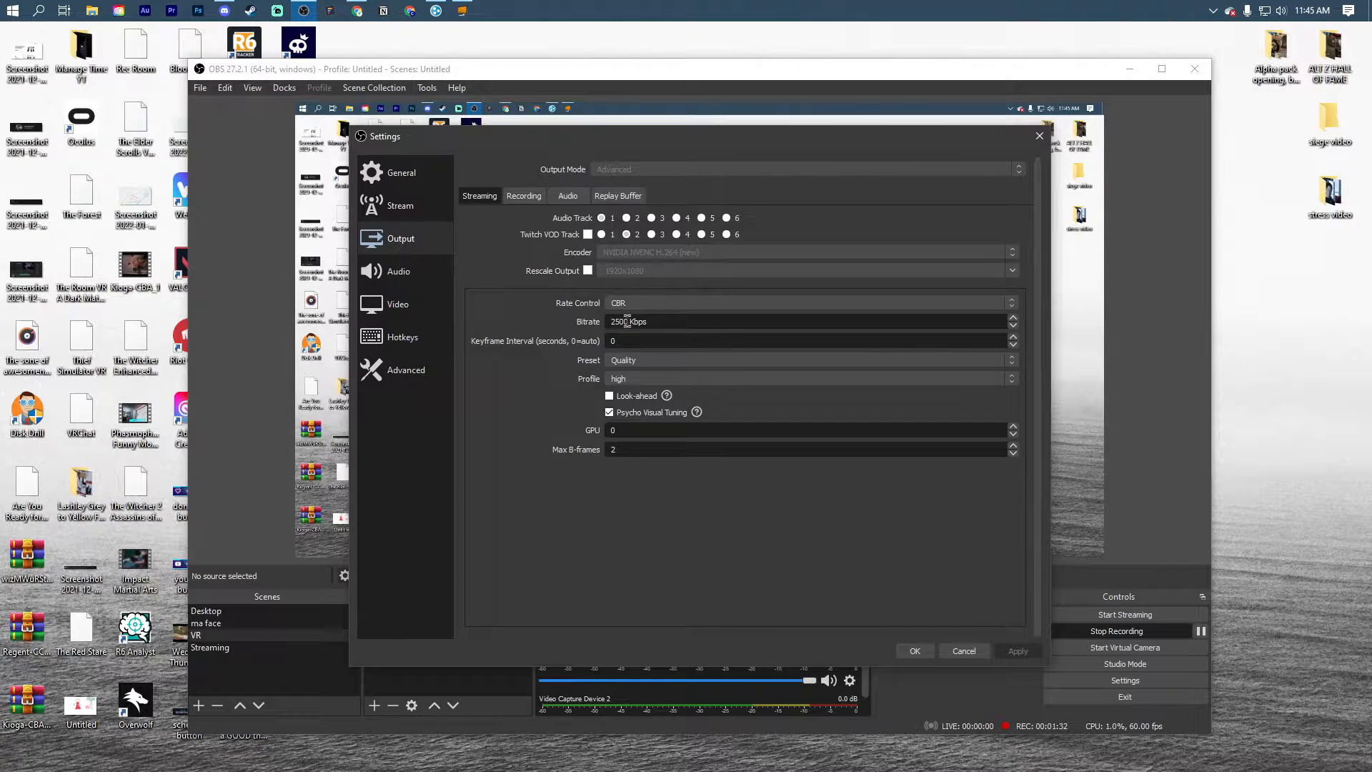
pyautogui.moveTo(649, 322); pyautogui.dragTo(578, 325)
pyautogui.click(539, 312)
# Set the streaming encoder's preset to Max Quality and its profile to high, and show the recording output settings.
pyautogui.click(642, 360)
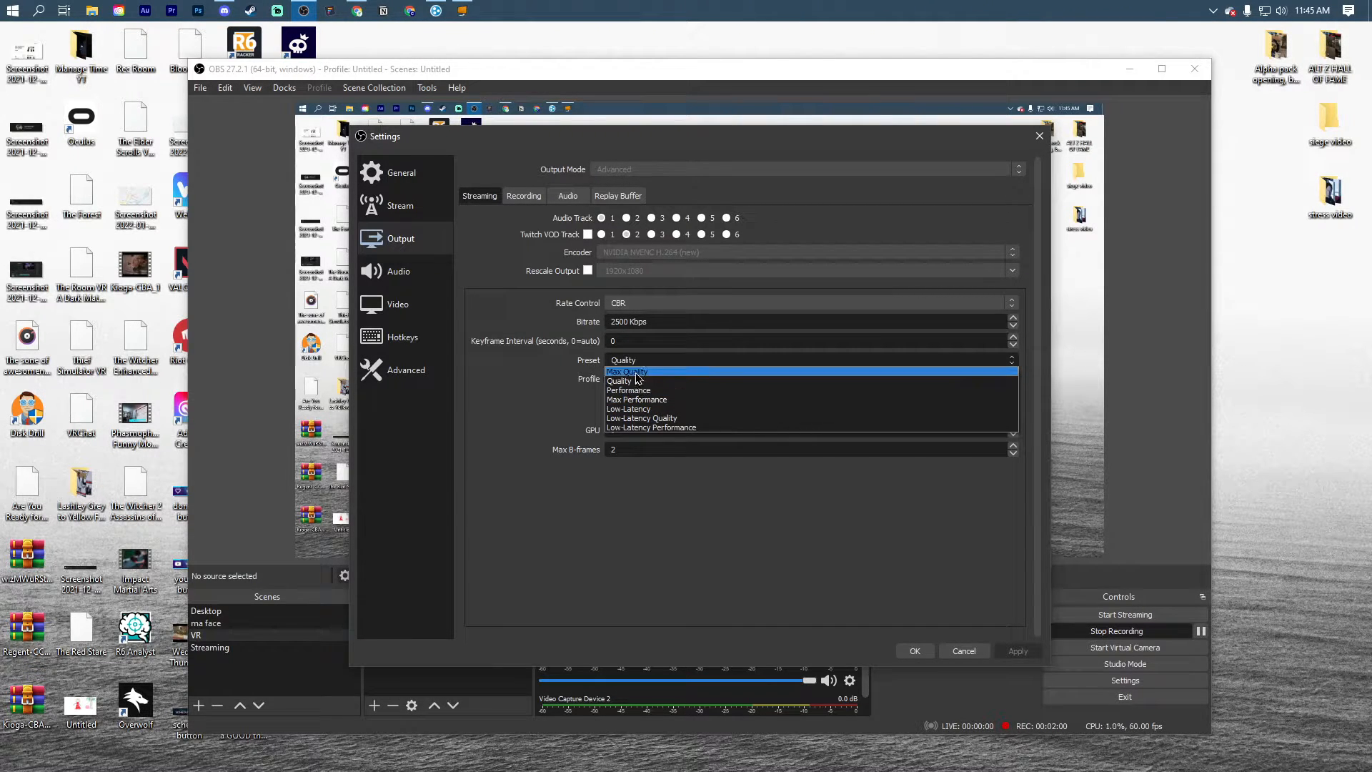
pyautogui.click(622, 372)
pyautogui.click(622, 362)
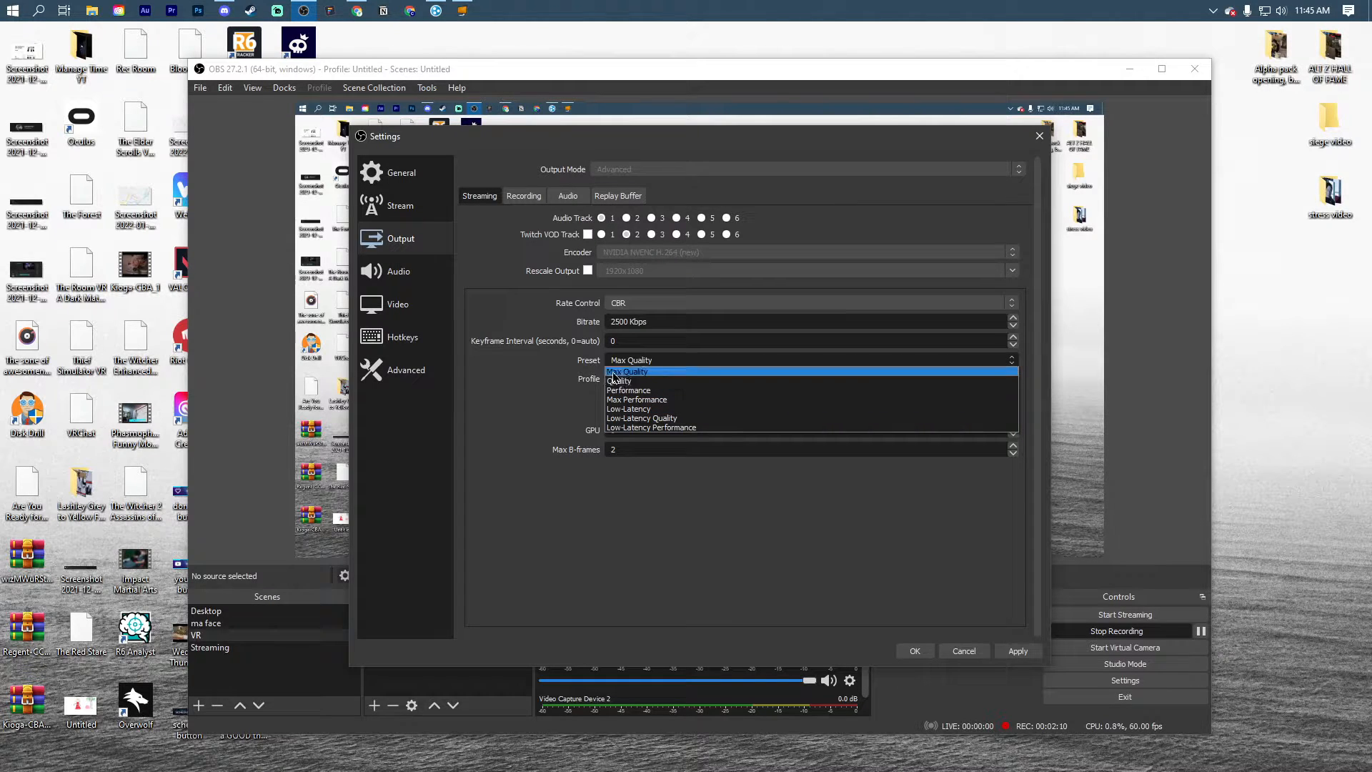
pyautogui.click(655, 371)
pyautogui.click(657, 379)
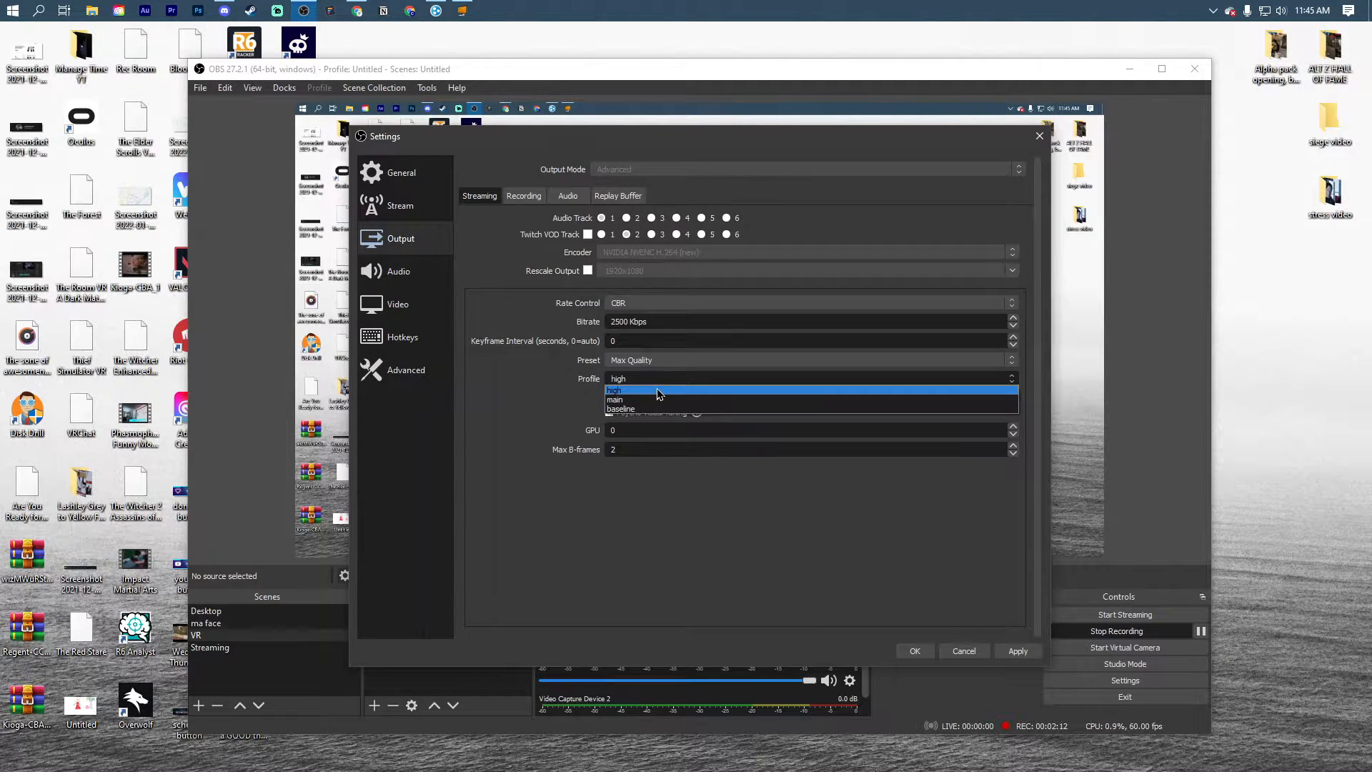
pyautogui.click(657, 390)
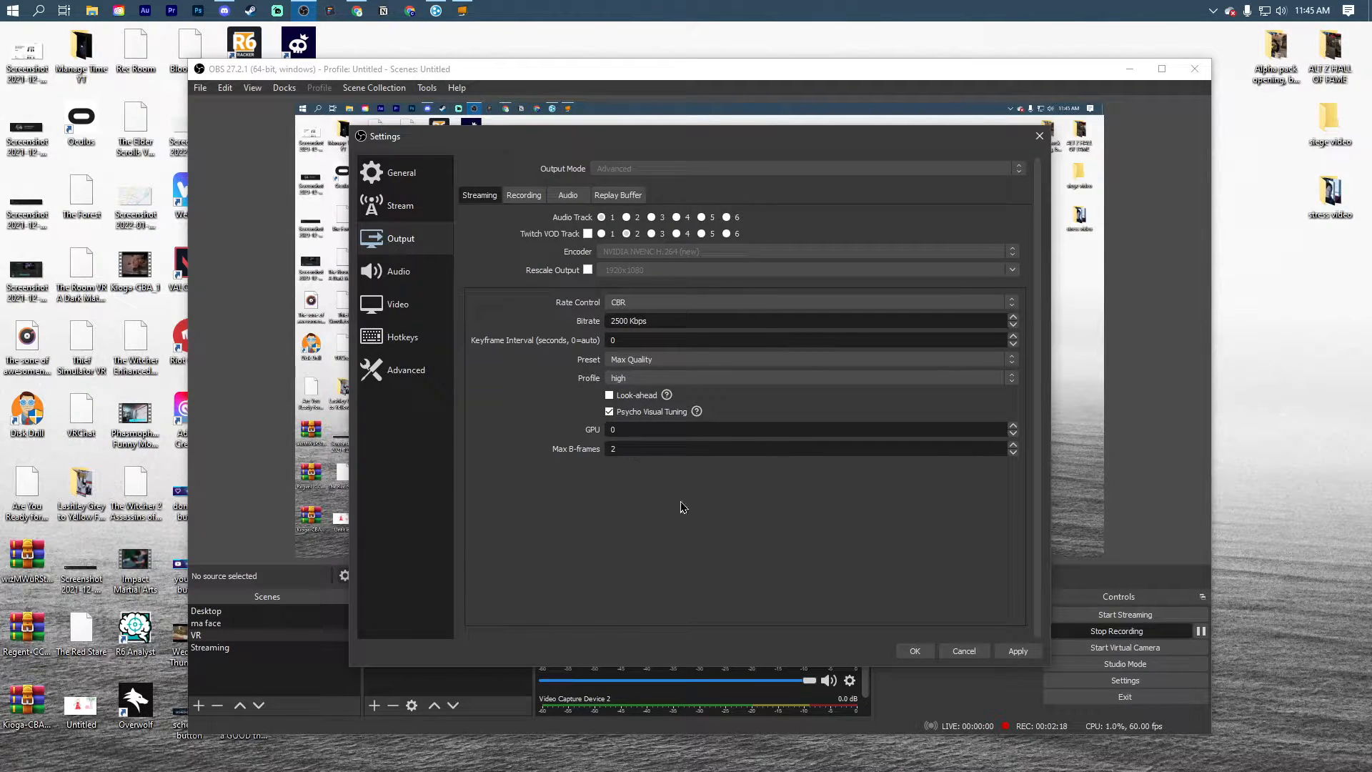
pyautogui.click(527, 196)
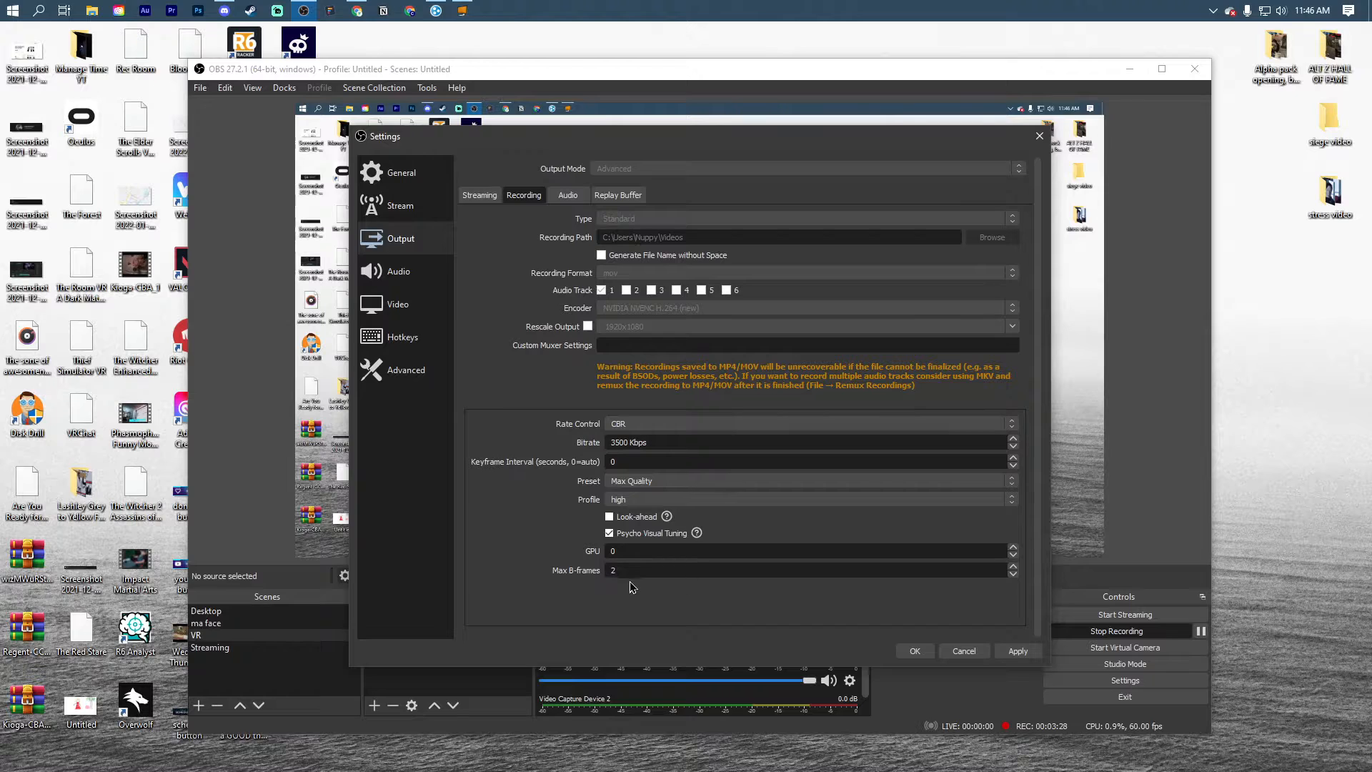
# In the Audio settings, check the desktop audio devices and select Line (RODE AI-1) as the Mic/Auxiliary Audio device.
pyautogui.click(417, 278)
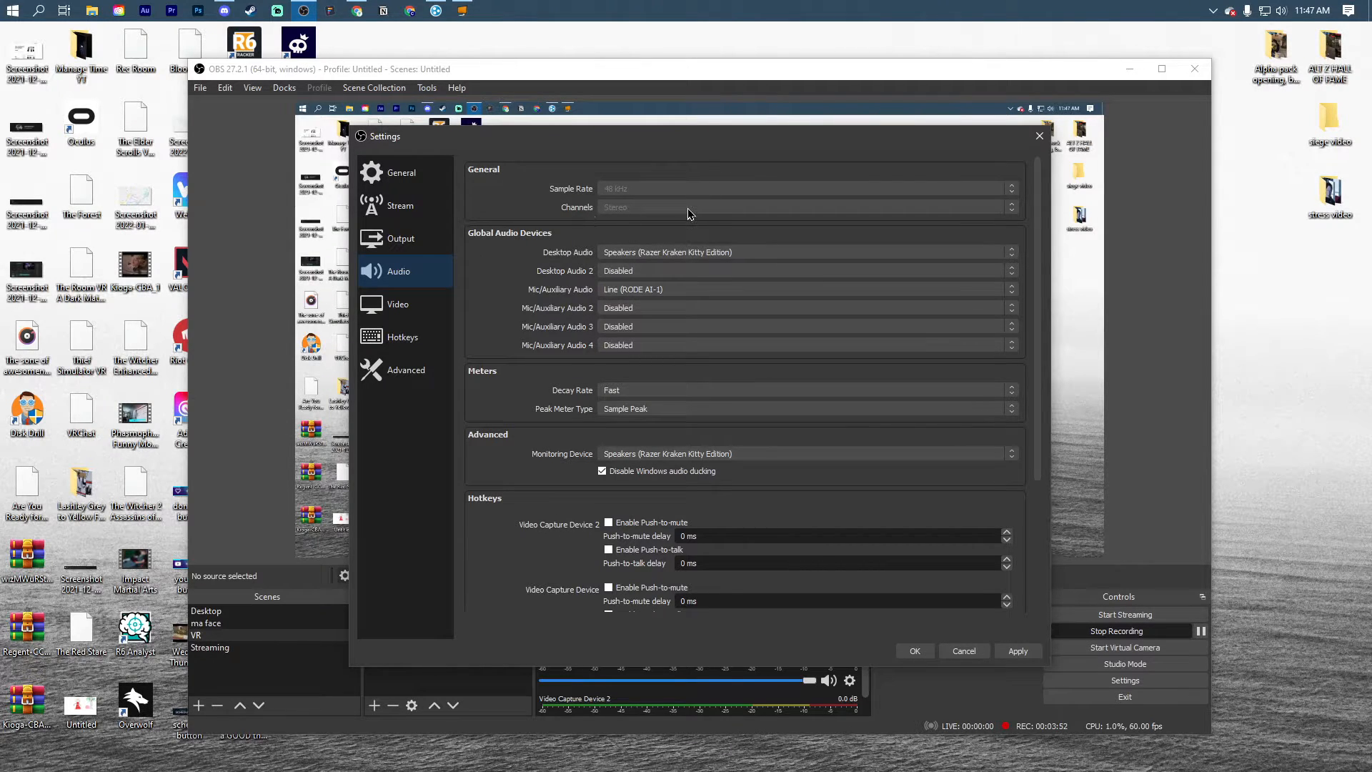
pyautogui.click(620, 250)
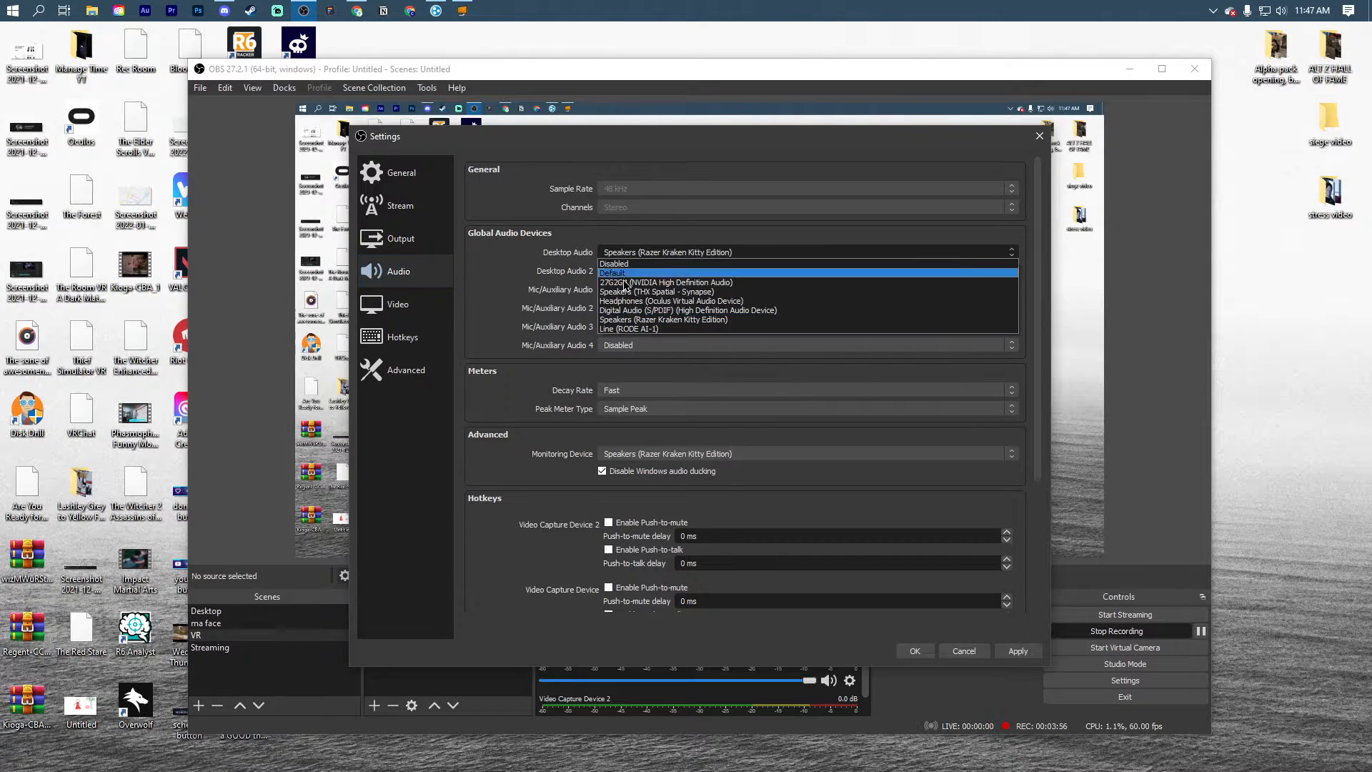
pyautogui.click(671, 259)
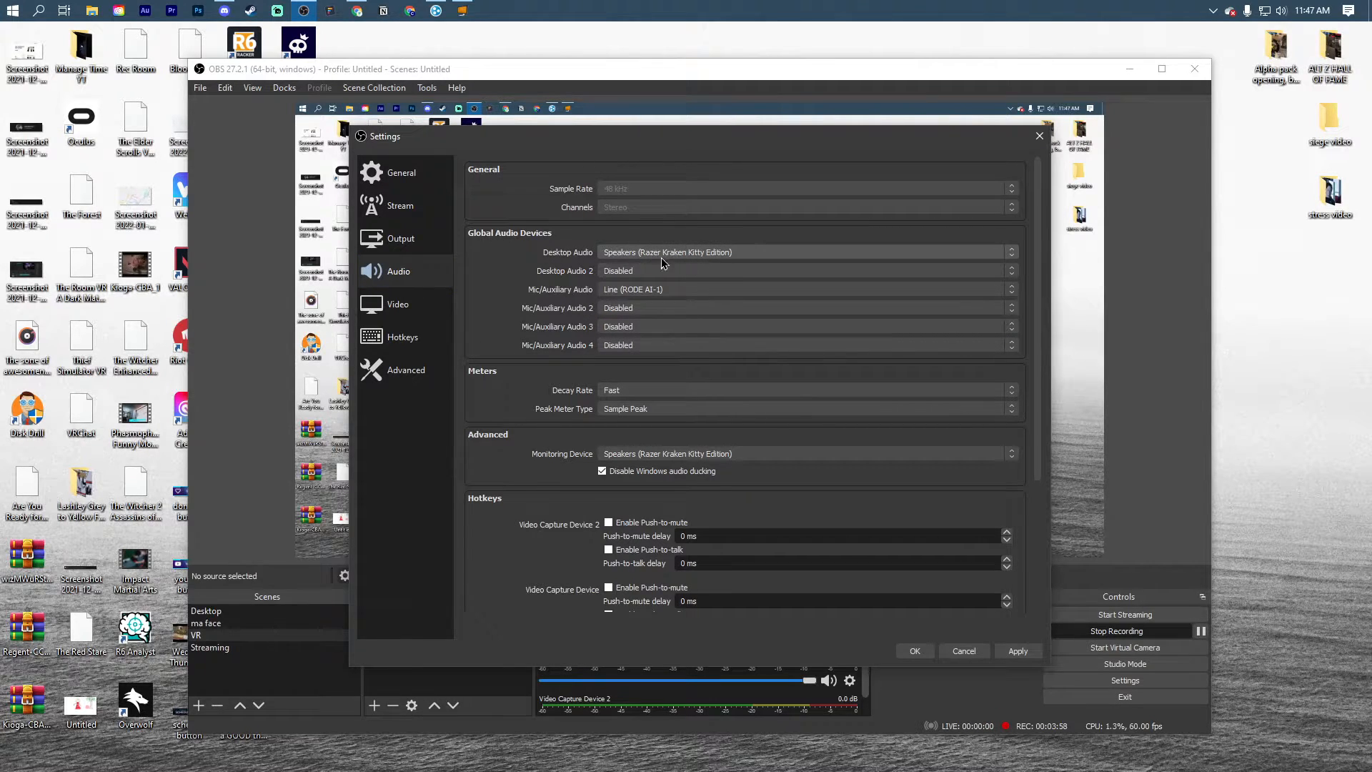
pyautogui.click(684, 291)
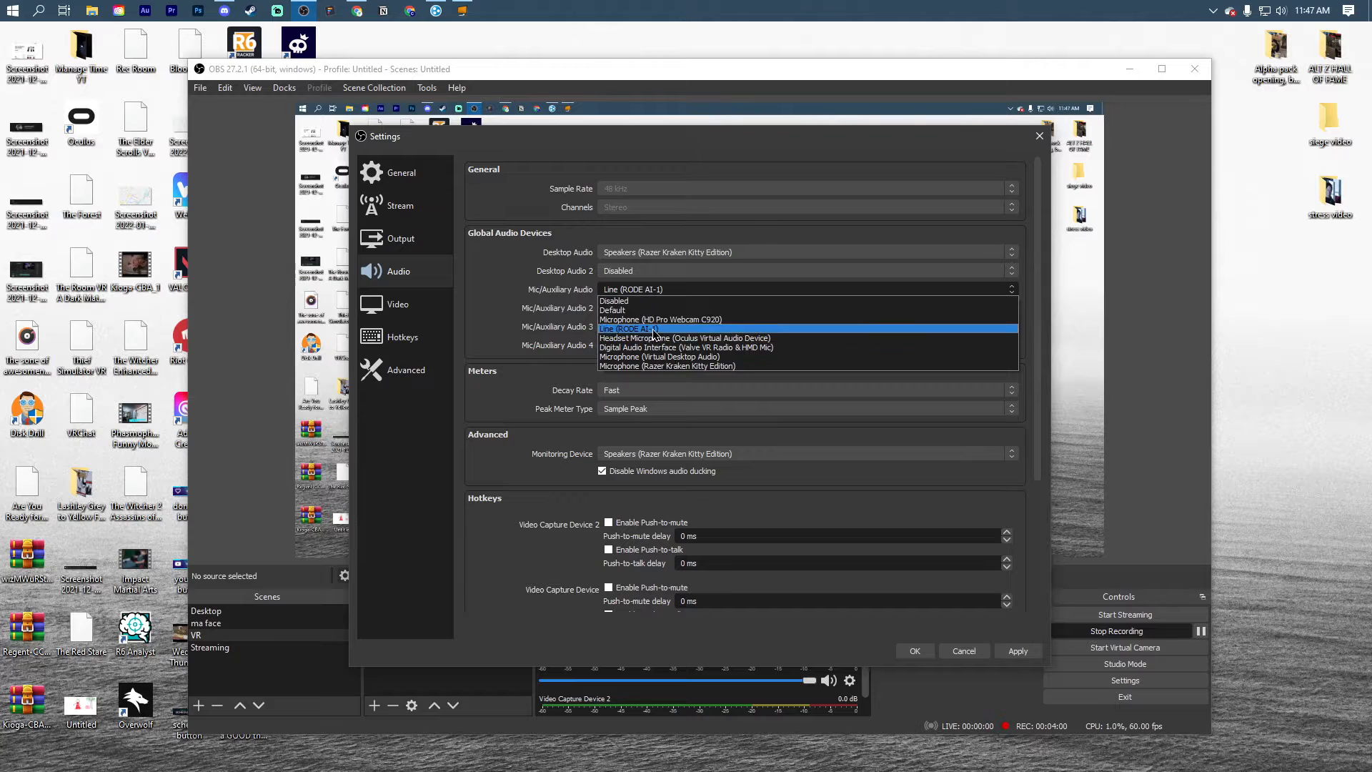
pyautogui.click(657, 329)
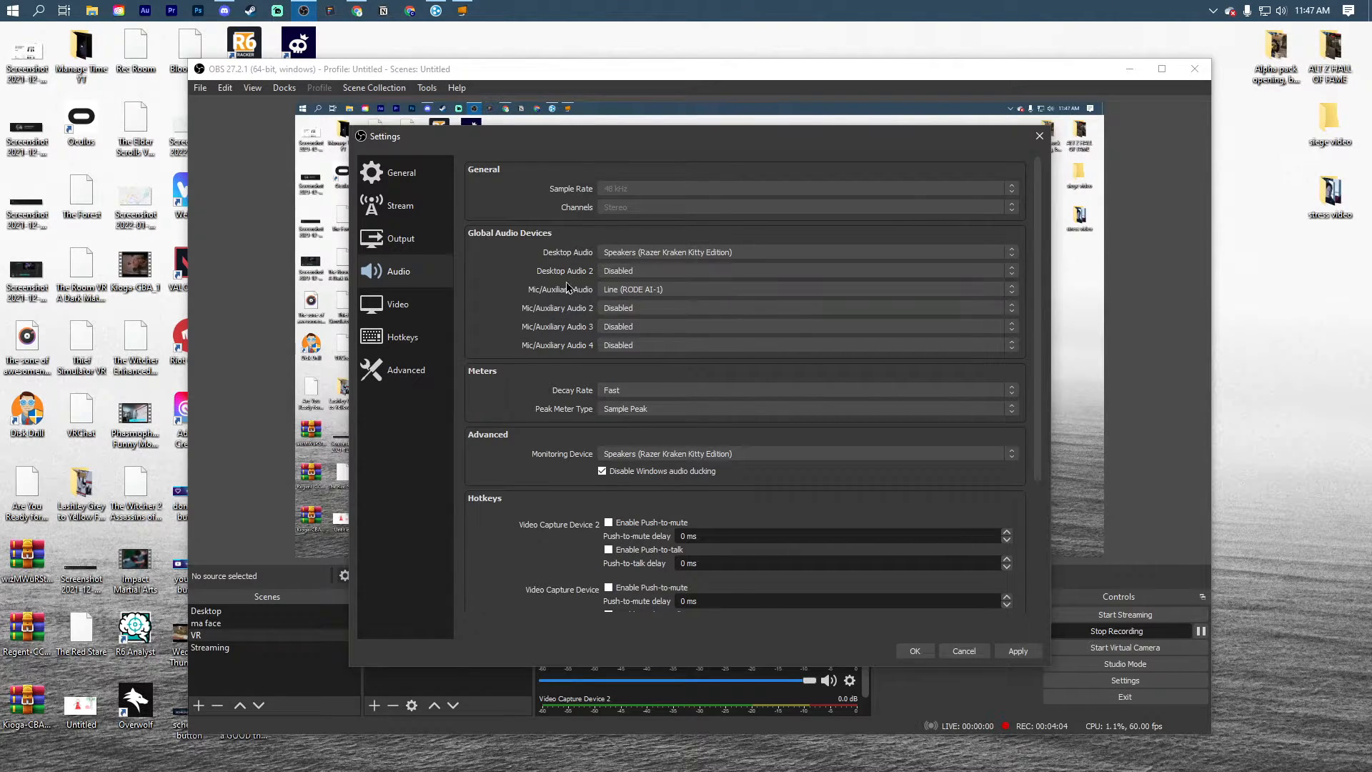
# Examine the audio meters, monitoring device and push-to-talk options, plus the Video settings and the Hotkeys list.
pyautogui.scroll(-2, 600, 382)
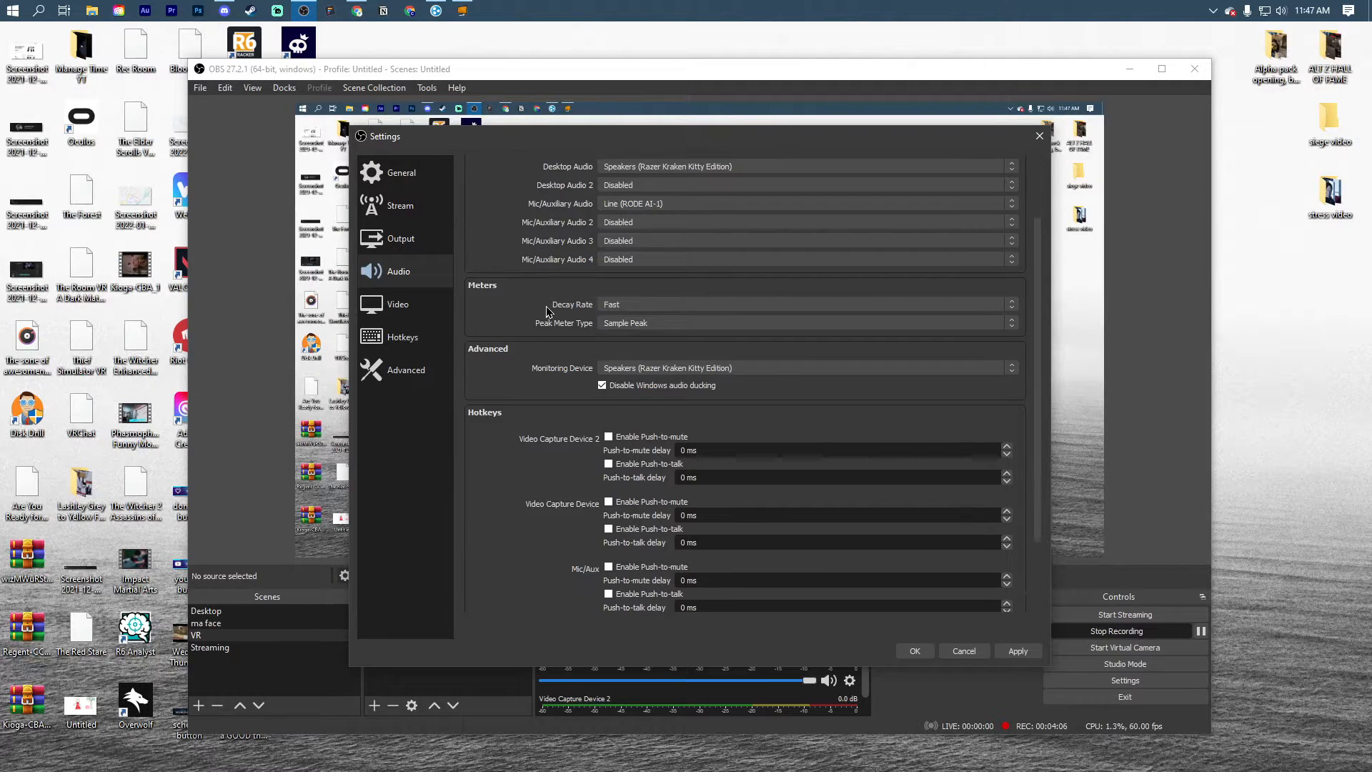
pyautogui.scroll(1, 608, 371)
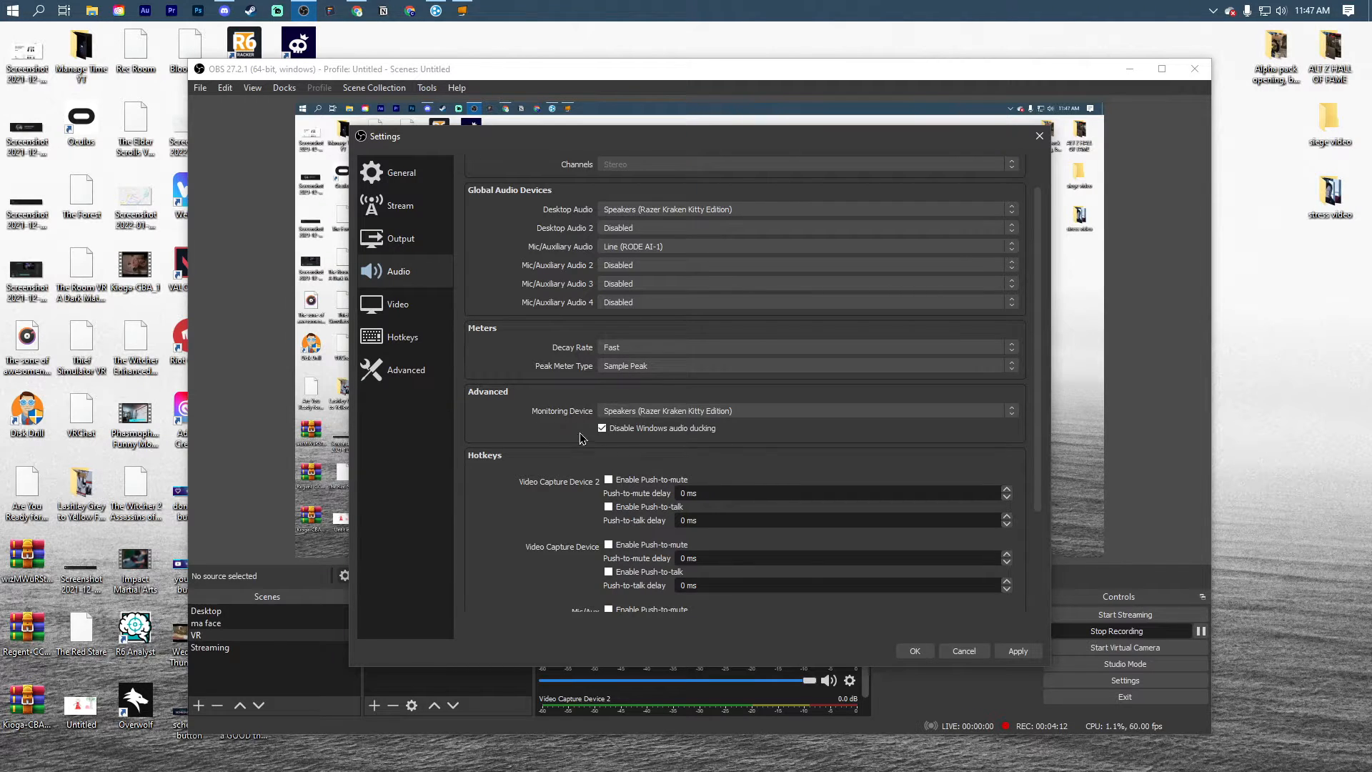
pyautogui.scroll(-3, 521, 413)
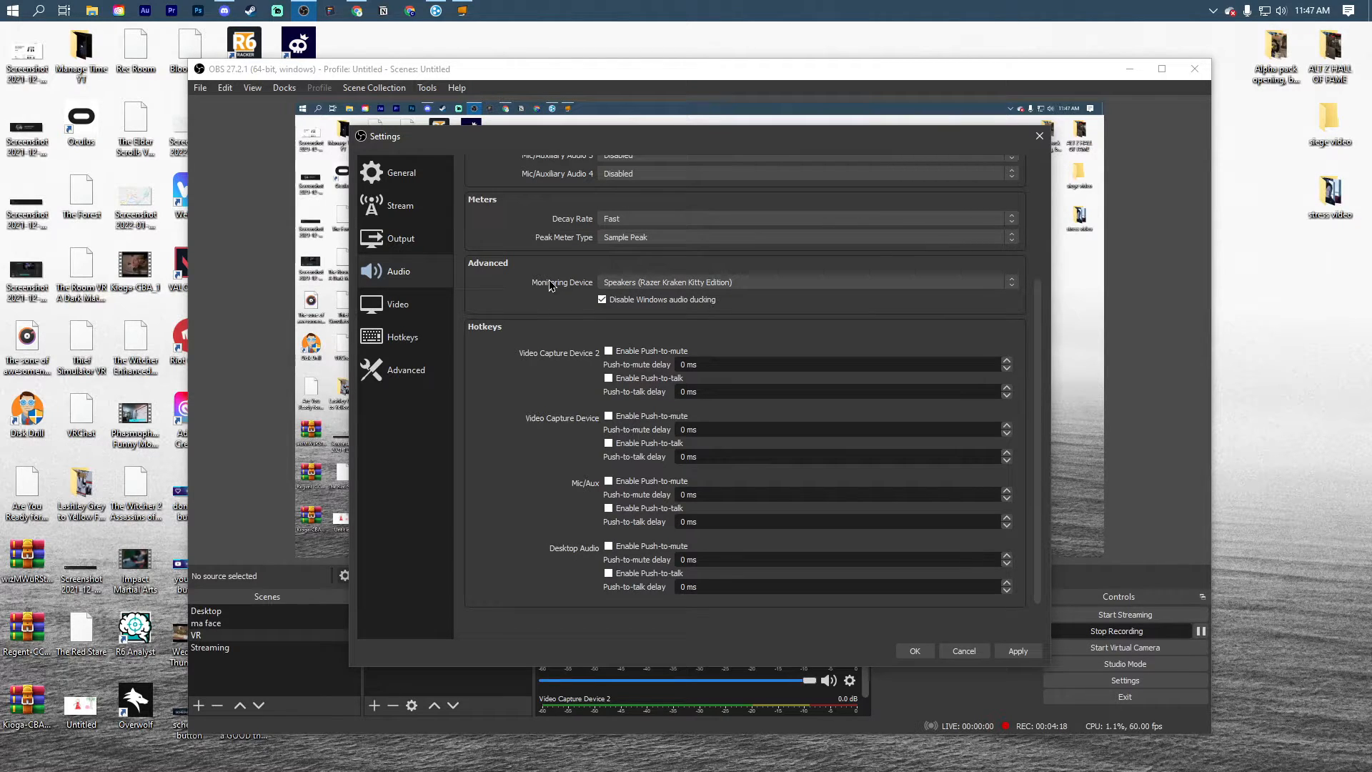
pyautogui.scroll(-1, 525, 297)
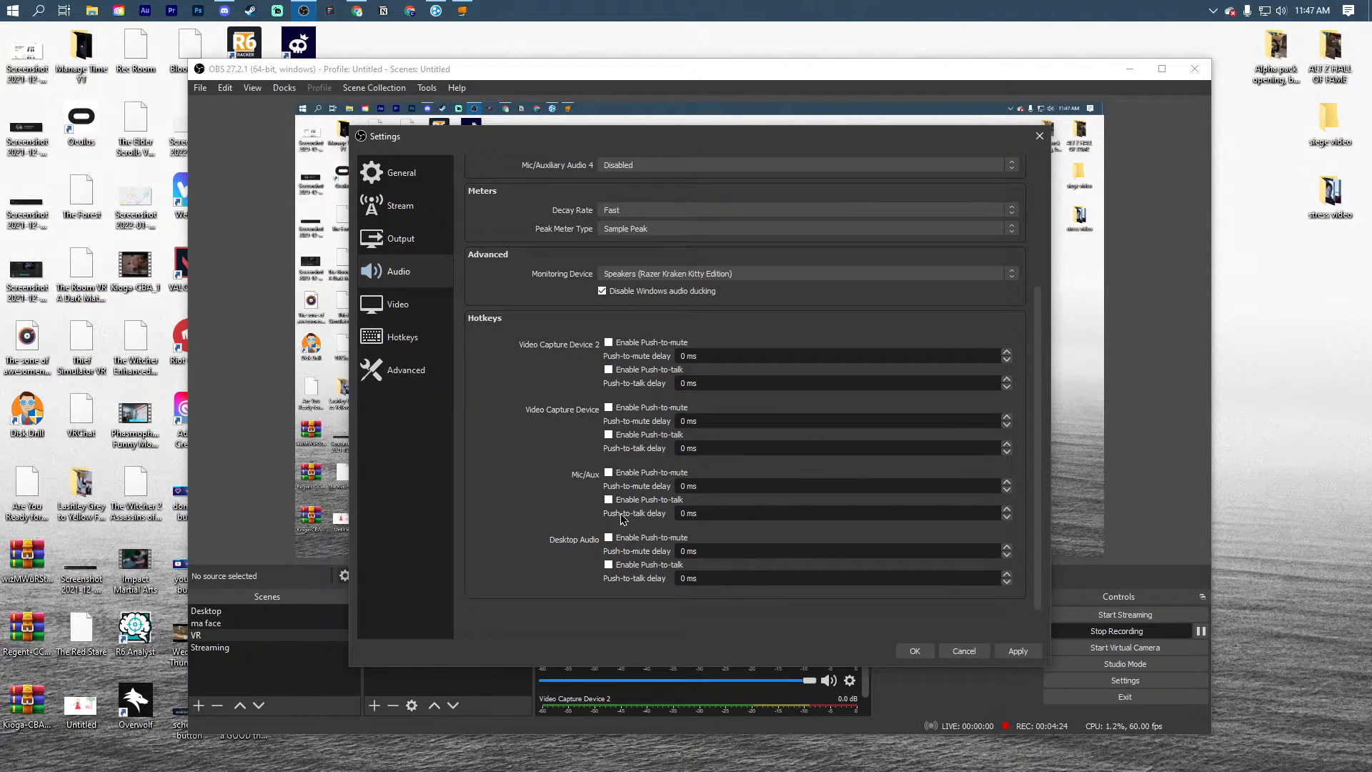
pyautogui.click(433, 314)
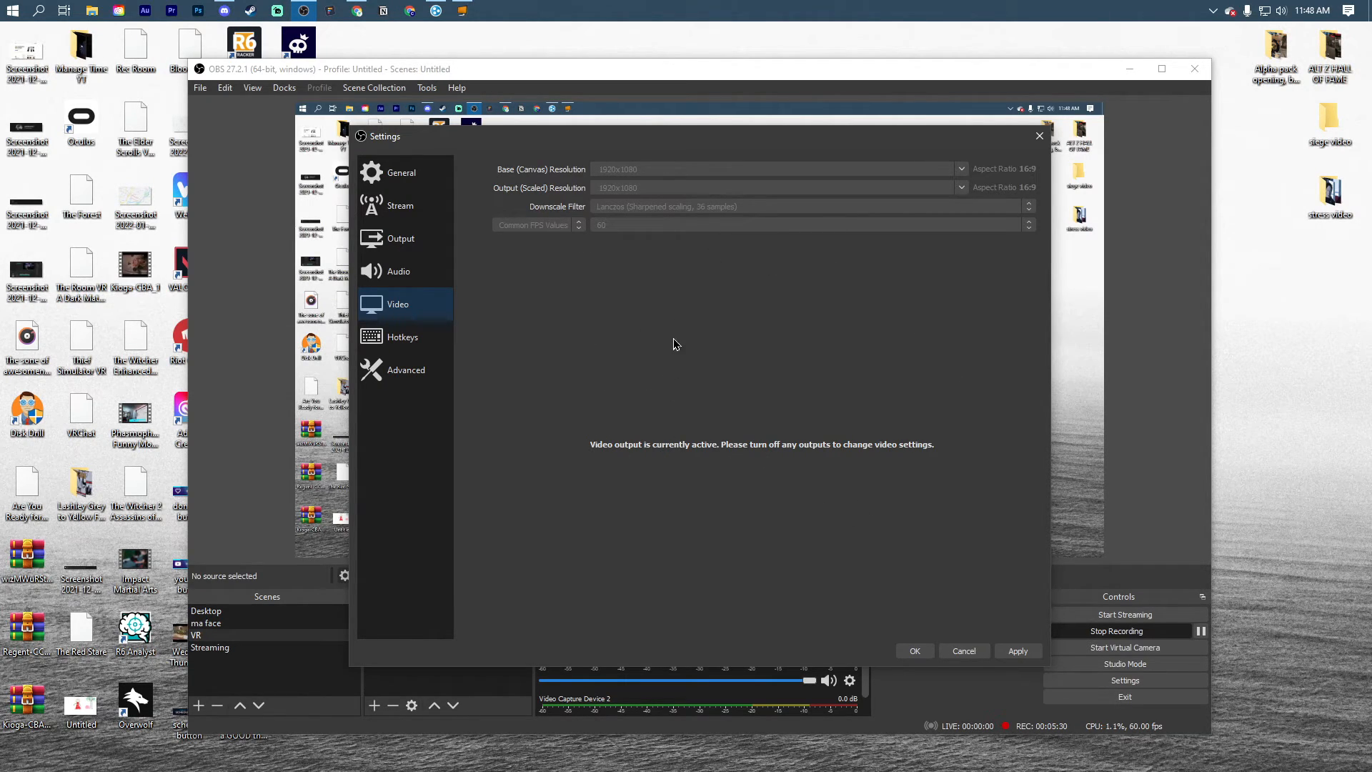
pyautogui.click(400, 336)
pyautogui.scroll(-10, 616, 333)
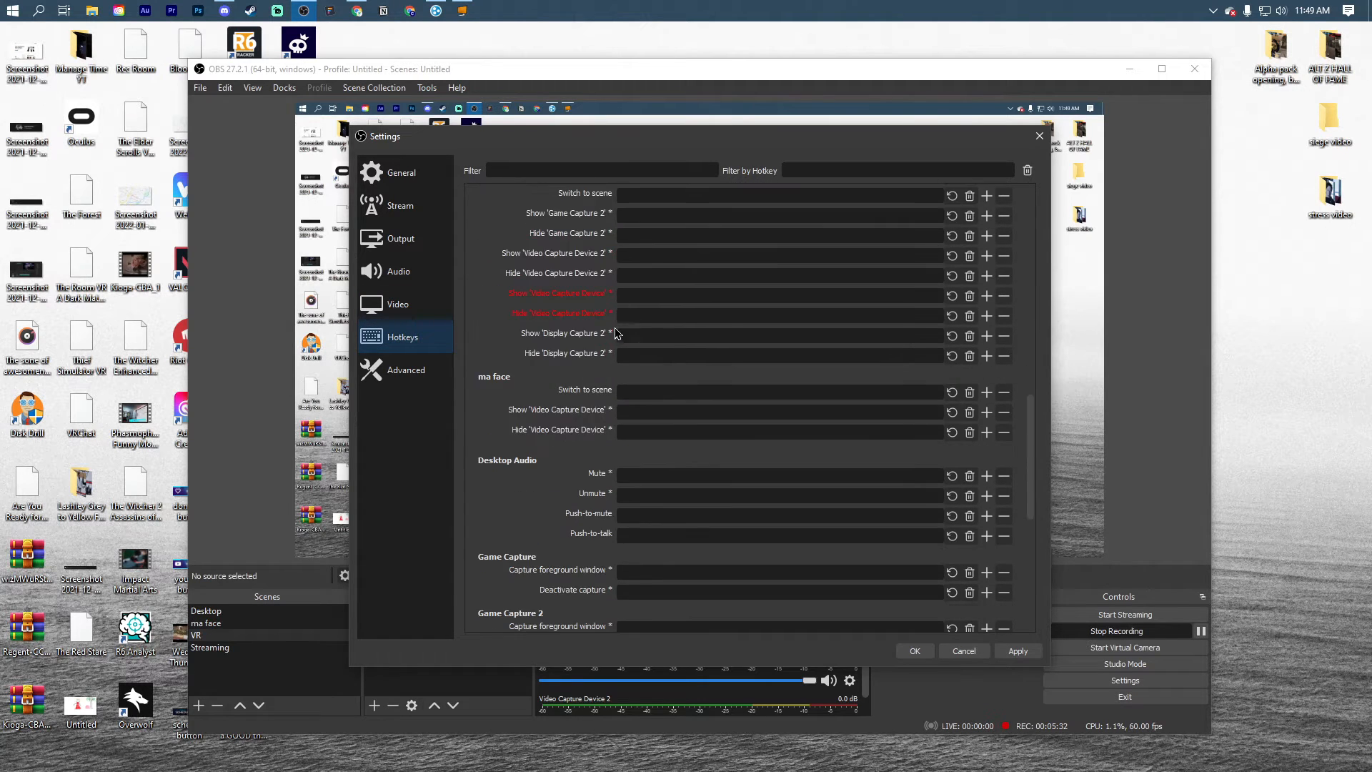
# Select Normal as the process priority in the Advanced settings and save all settings.
pyautogui.click(406, 370)
pyautogui.scroll(-5, 553, 293)
pyautogui.scroll(5, 520, 329)
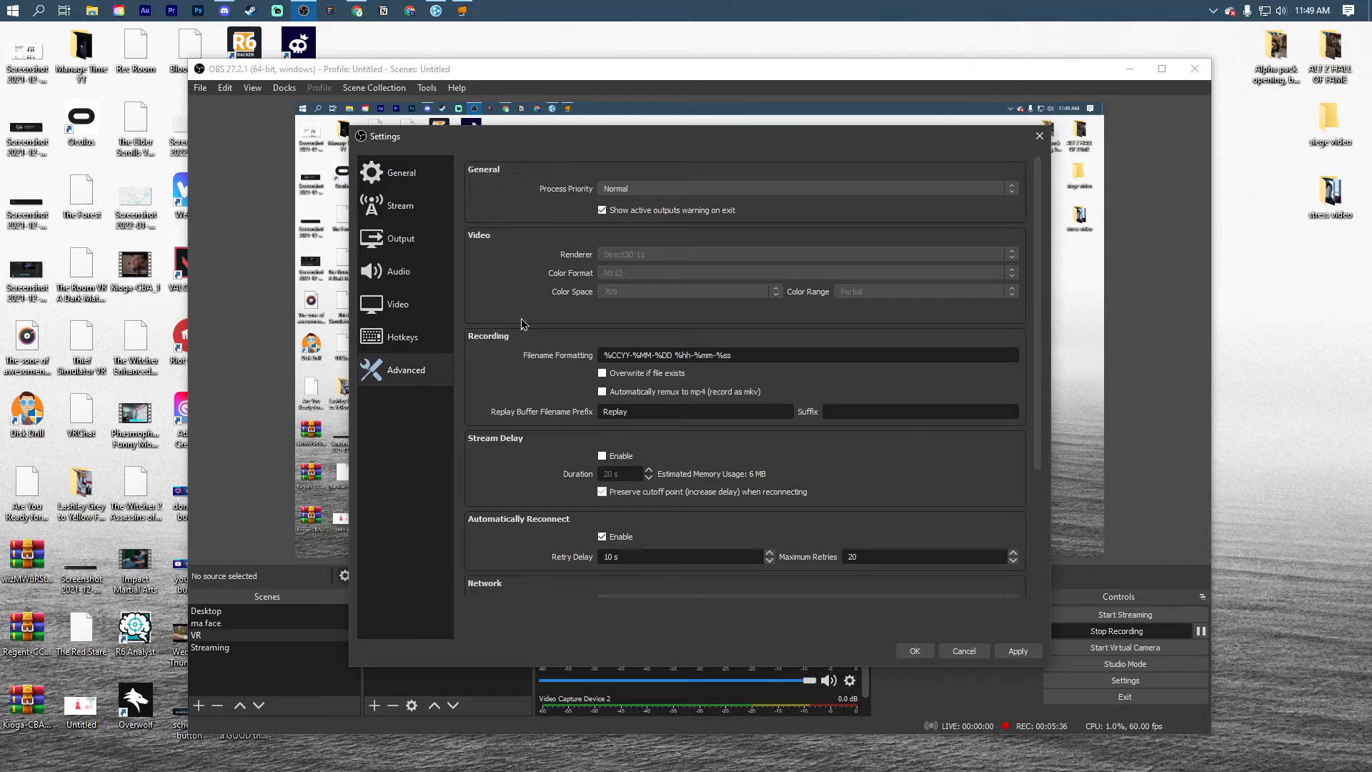
pyautogui.click(688, 190)
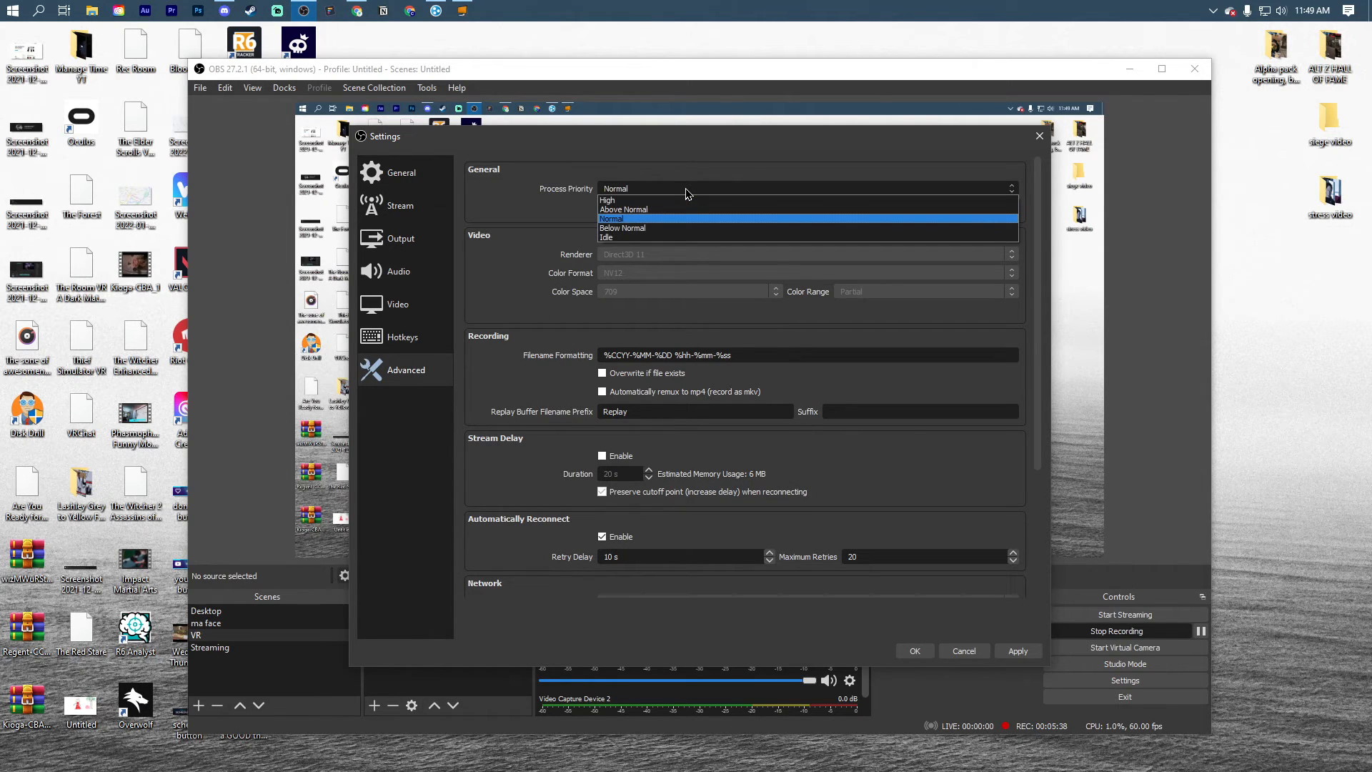
pyautogui.click(612, 221)
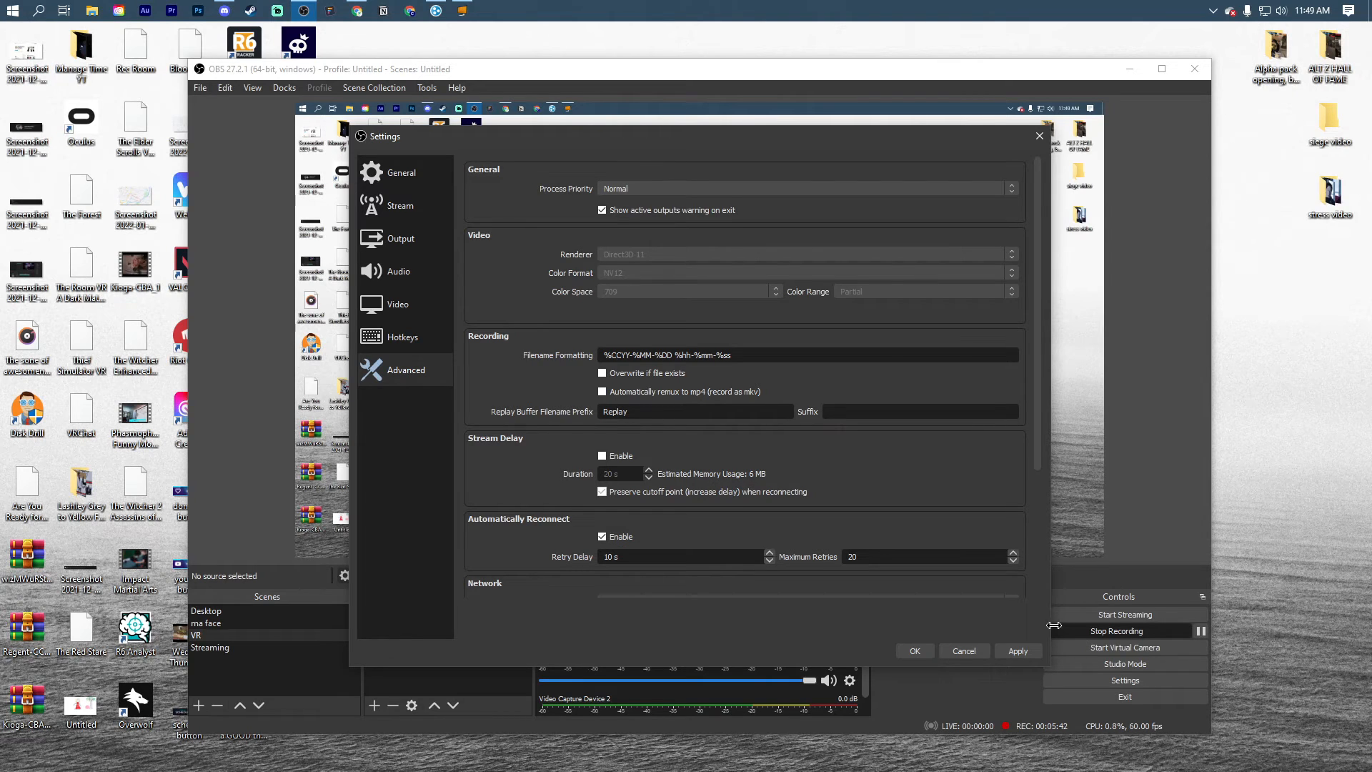
pyautogui.click(914, 650)
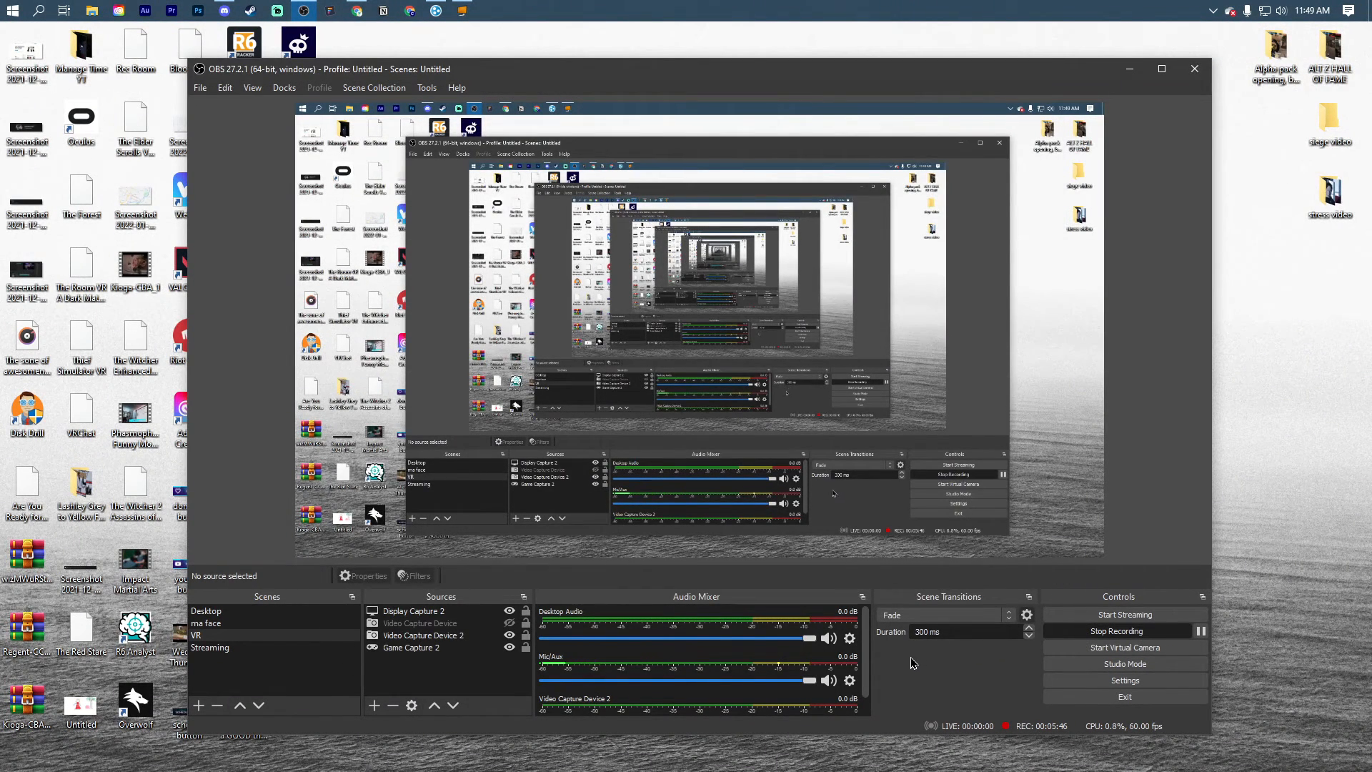